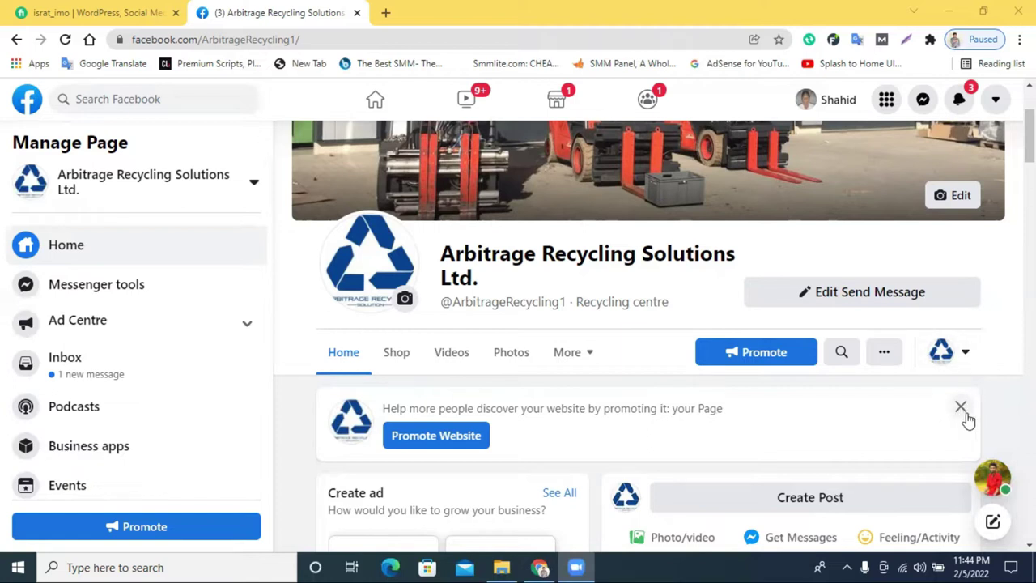
Dismiss the website promotion banner on the Arbitrage Recycling Solutions Ltd. page and return to the home feed
{"action": "left_click", "coordinate": [959, 408]}
{"action": "scroll", "coordinate": [696, 394], "scroll_direction": "down", "scroll_amount": 2}
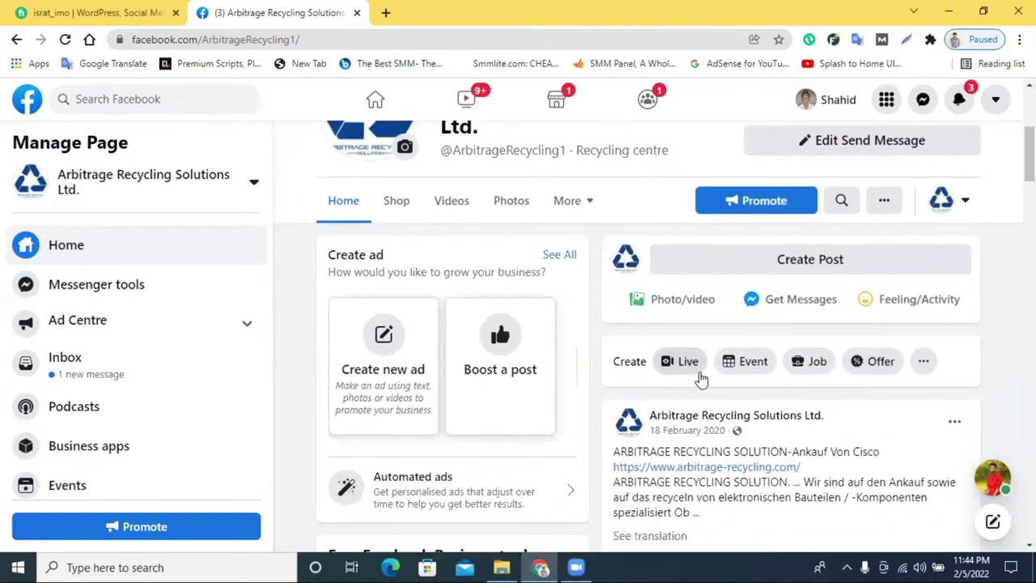
{"action": "scroll", "coordinate": [746, 235], "scroll_direction": "up", "scroll_amount": 1}
{"action": "scroll", "coordinate": [746, 235], "scroll_direction": "up", "scroll_amount": 4}
{"action": "left_click", "coordinate": [26, 99]}
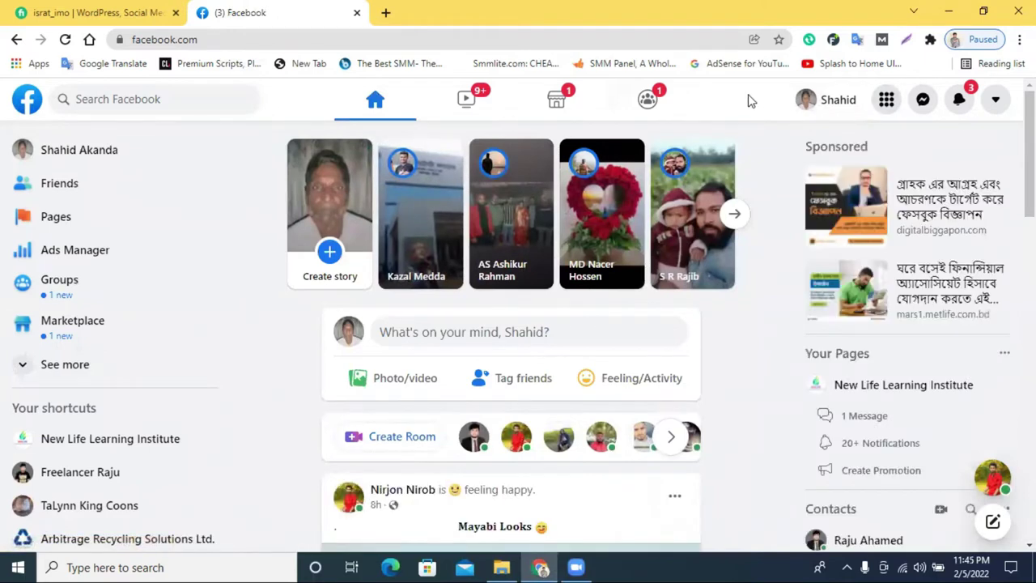
Open the account's personal profile, look over its header and intro, and open the account options
{"action": "left_click", "coordinate": [841, 99]}
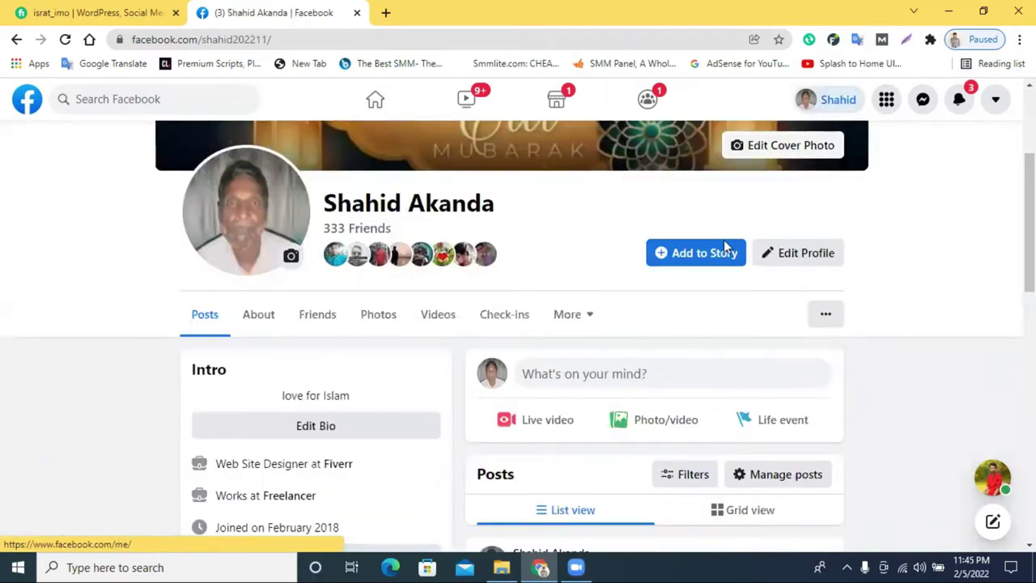
{"action": "scroll", "coordinate": [699, 296], "scroll_direction": "down", "scroll_amount": 2}
{"action": "scroll", "coordinate": [859, 261], "scroll_direction": "up", "scroll_amount": 2}
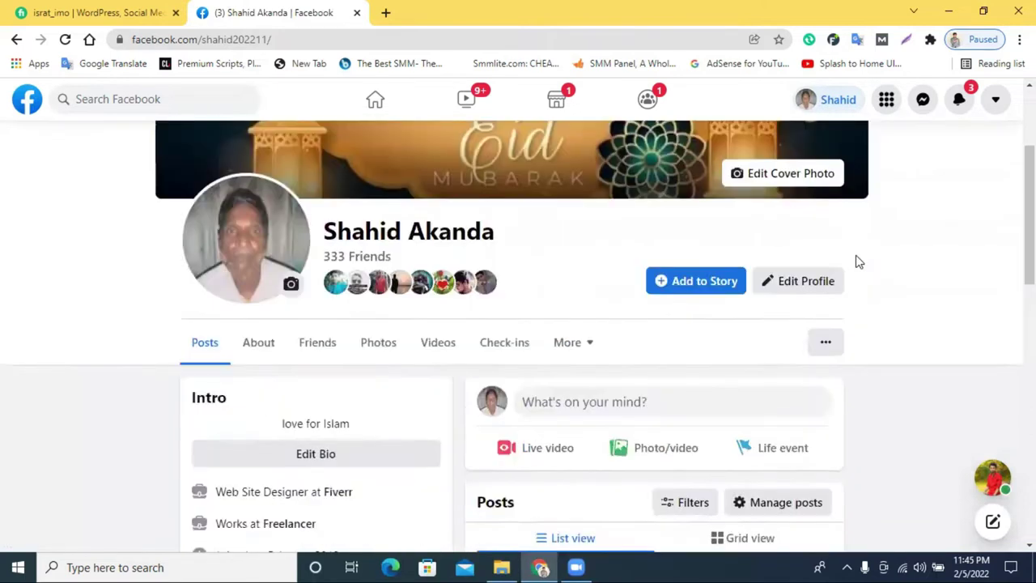
{"action": "scroll", "coordinate": [859, 261], "scroll_direction": "up", "scroll_amount": 1}
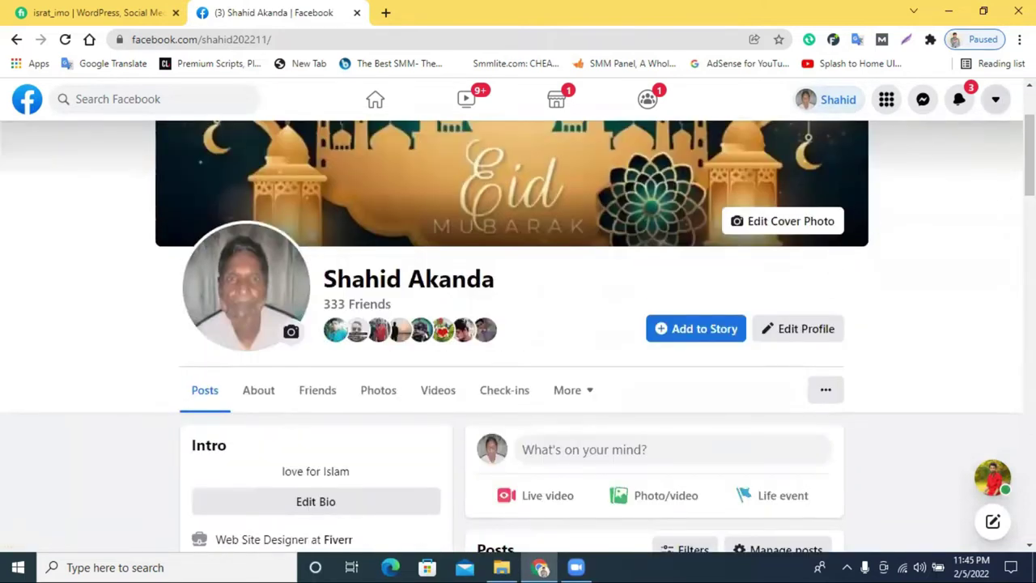
{"action": "left_click", "coordinate": [995, 98]}
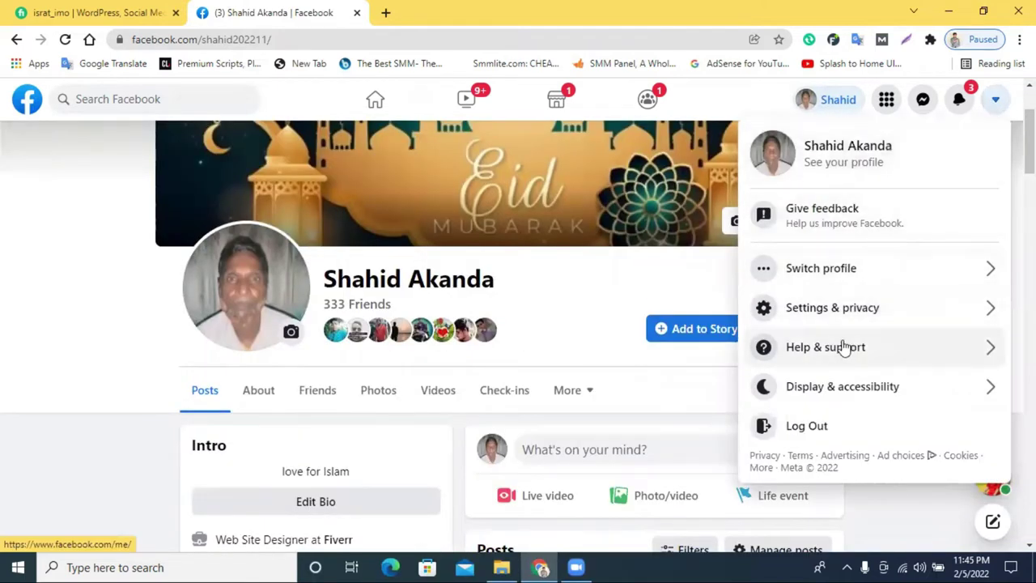
Return to the home feed, open the list of managed Pages and highlight the facebook.com/pages part of its address
{"action": "left_click", "coordinate": [26, 101]}
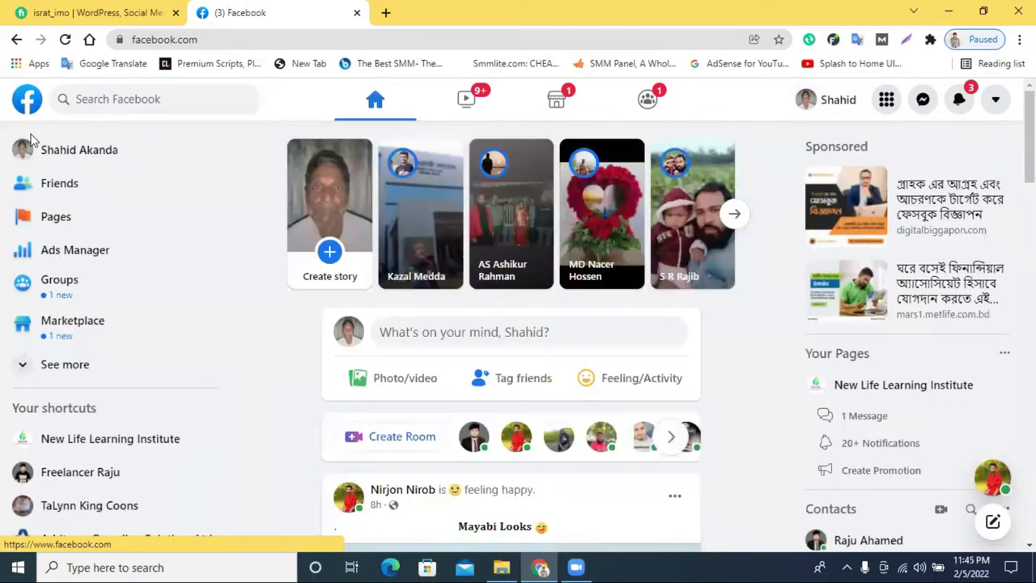
{"action": "left_click", "coordinate": [69, 219]}
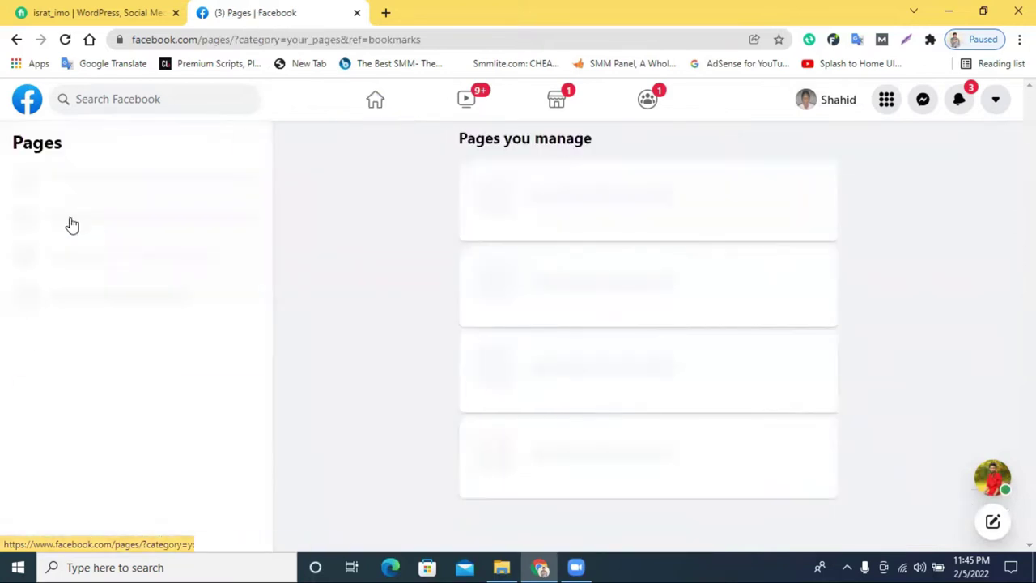
{"action": "left_click_drag", "start_coordinate": [227, 39], "coordinate": [132, 39]}
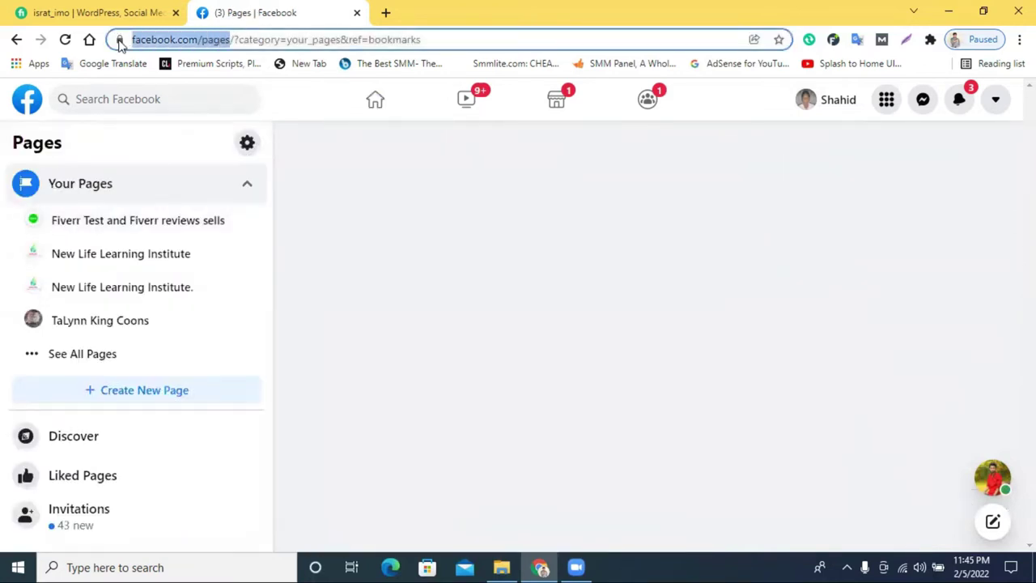
Open facebook.com/pages in a new browser tab
{"action": "left_click", "coordinate": [387, 13]}
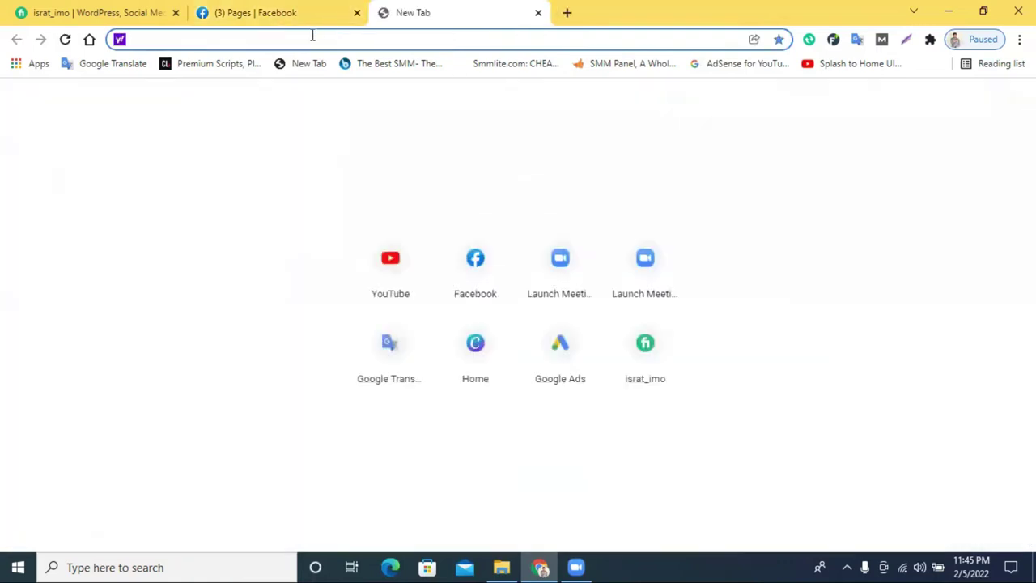
{"action": "type", "text": "faceboo"}
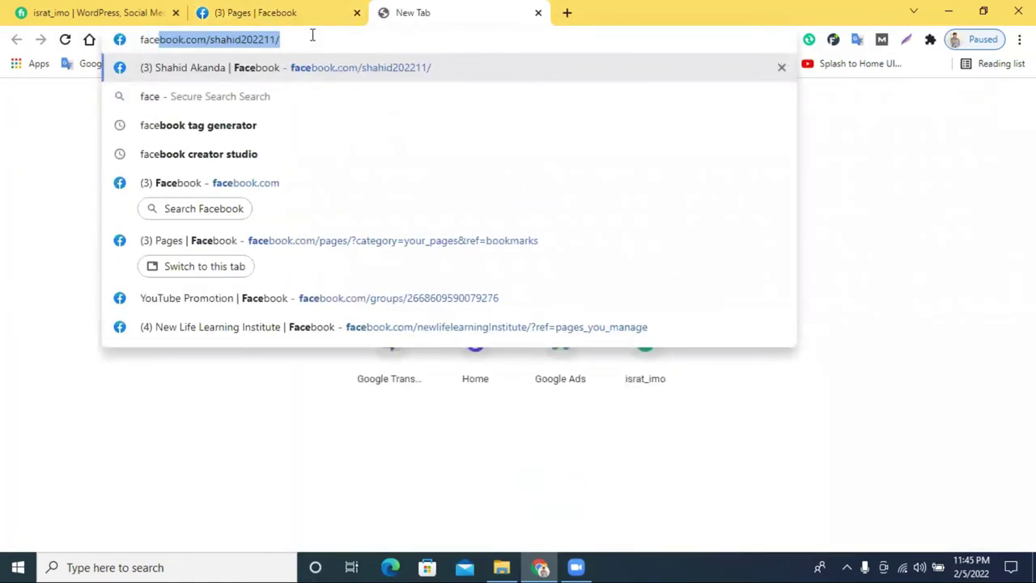
{"action": "type", "text": "k"}
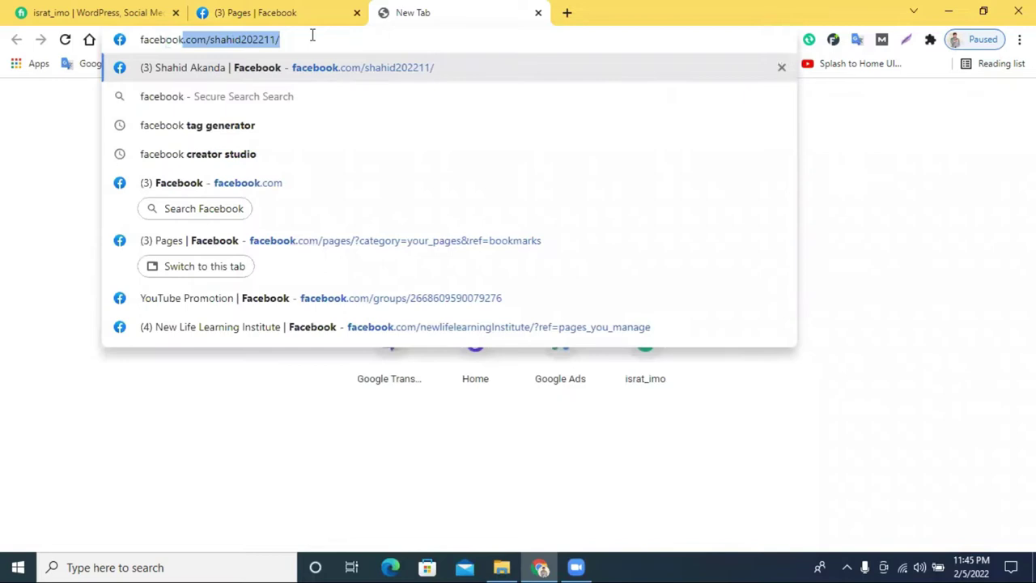
{"action": "type", "text": ".com"}
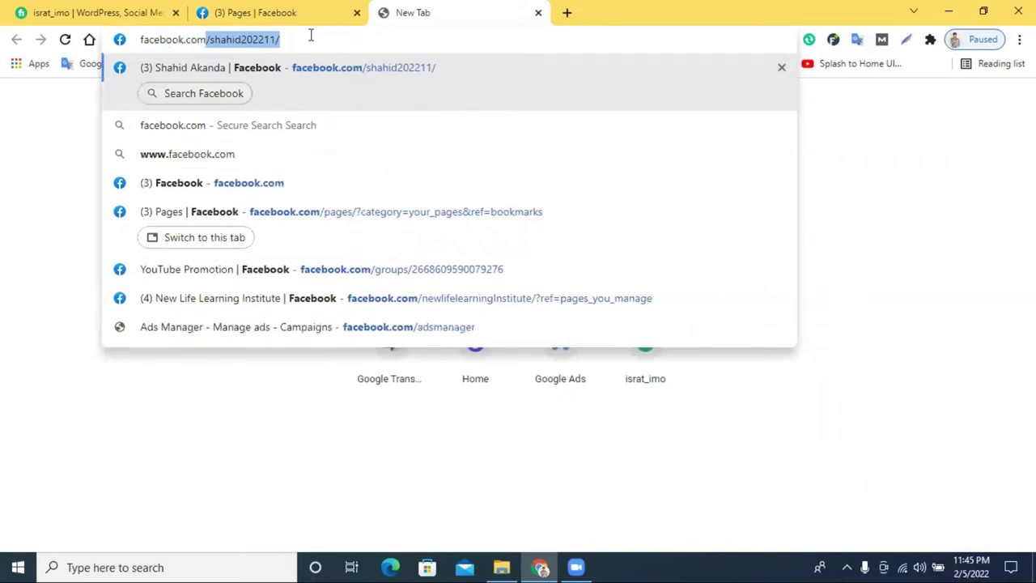
{"action": "type", "text": "/p"}
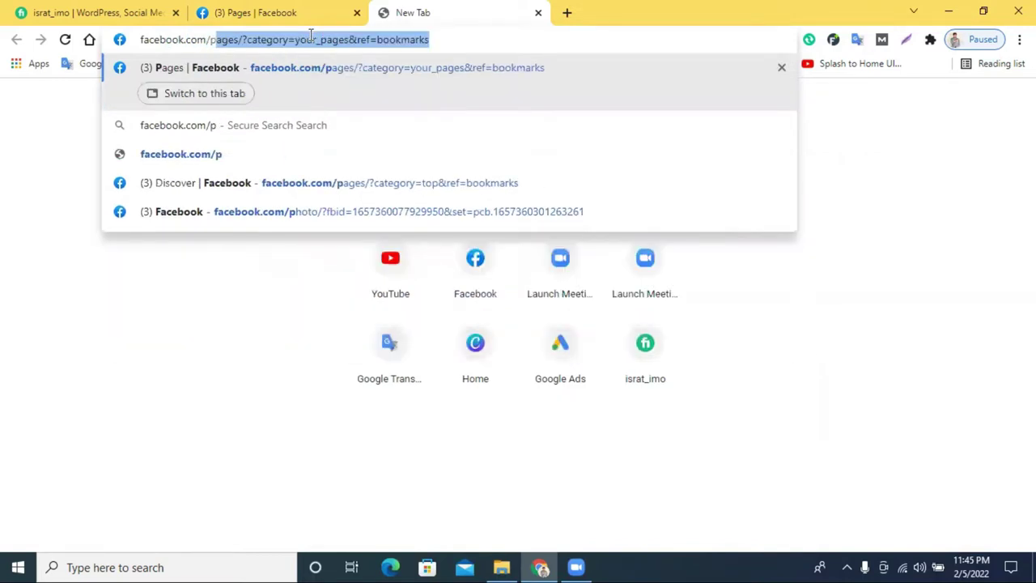
{"action": "type", "text": "a"}
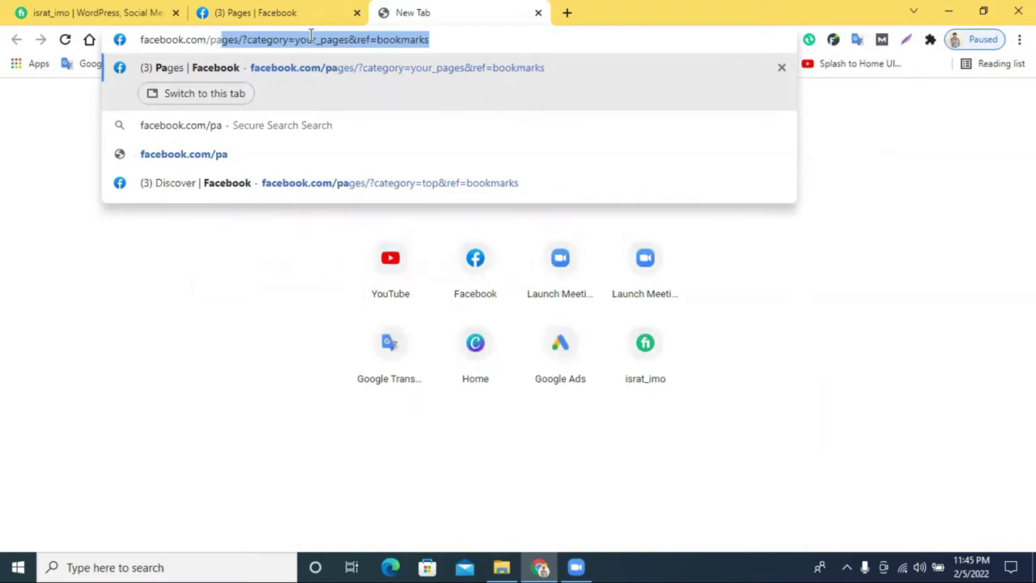
{"action": "type", "text": "ge"}
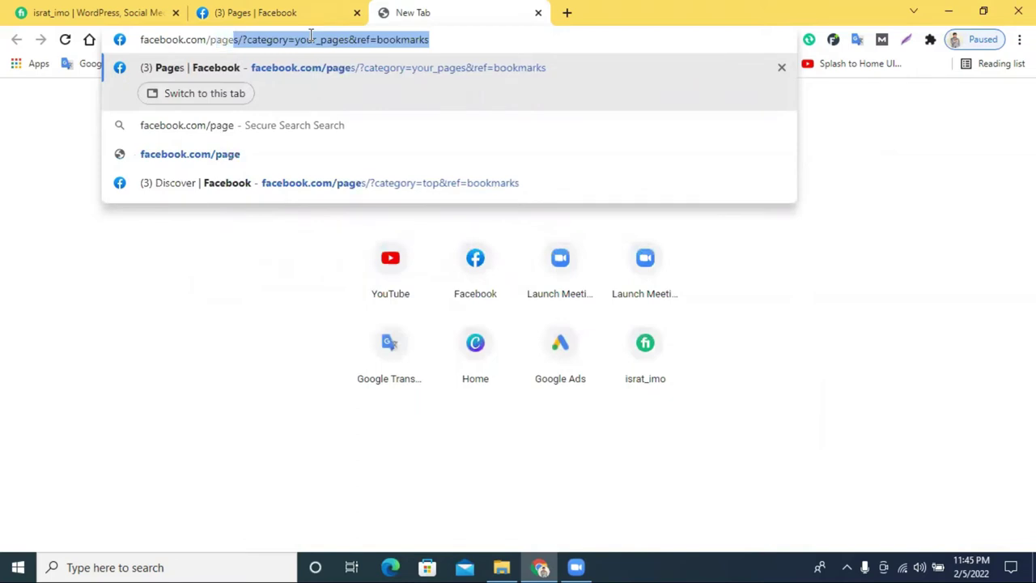
{"action": "type", "text": "s"}
{"action": "key", "text": "Delete"}
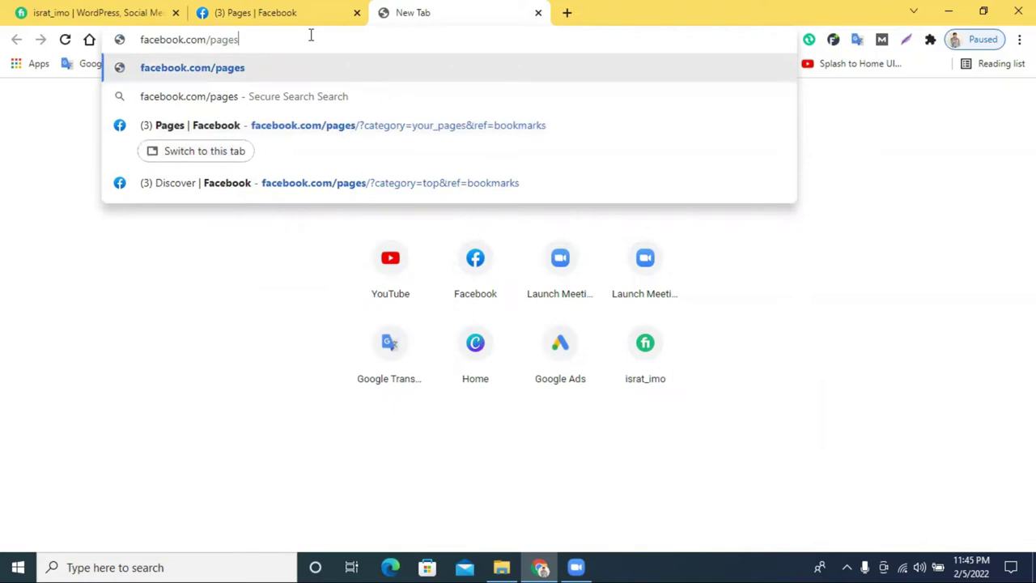
{"action": "key", "text": "Return"}
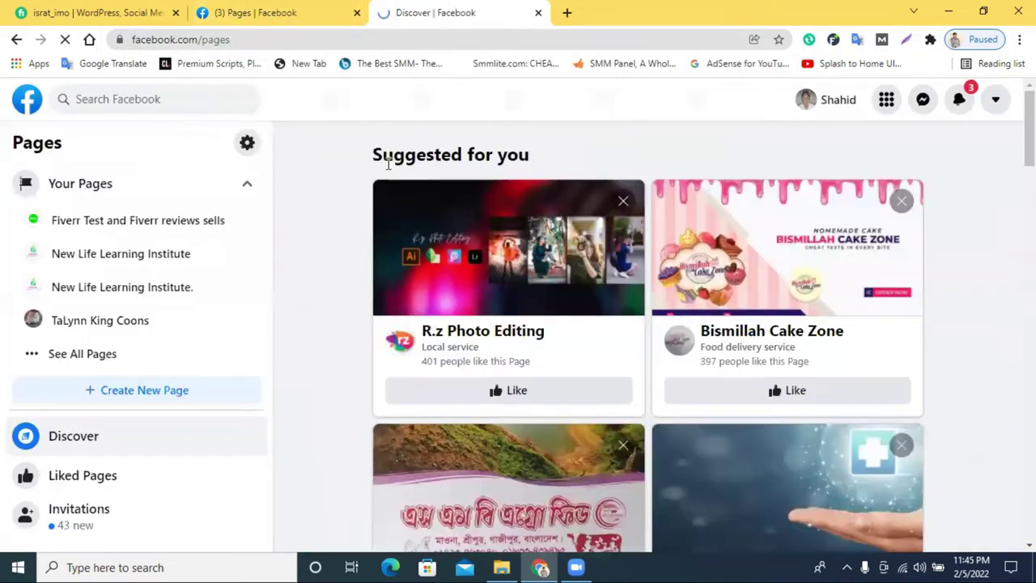
Look through the suggested pages on the Discover page and close its browser tab
{"action": "scroll", "coordinate": [139, 280], "scroll_direction": "down", "scroll_amount": 2}
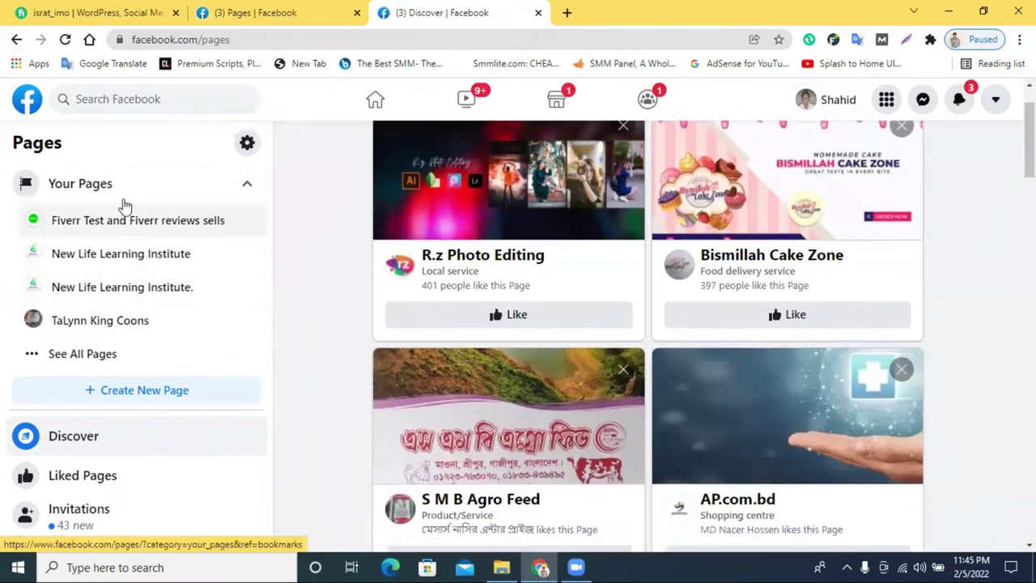
{"action": "scroll", "coordinate": [499, 324], "scroll_direction": "down", "scroll_amount": 8}
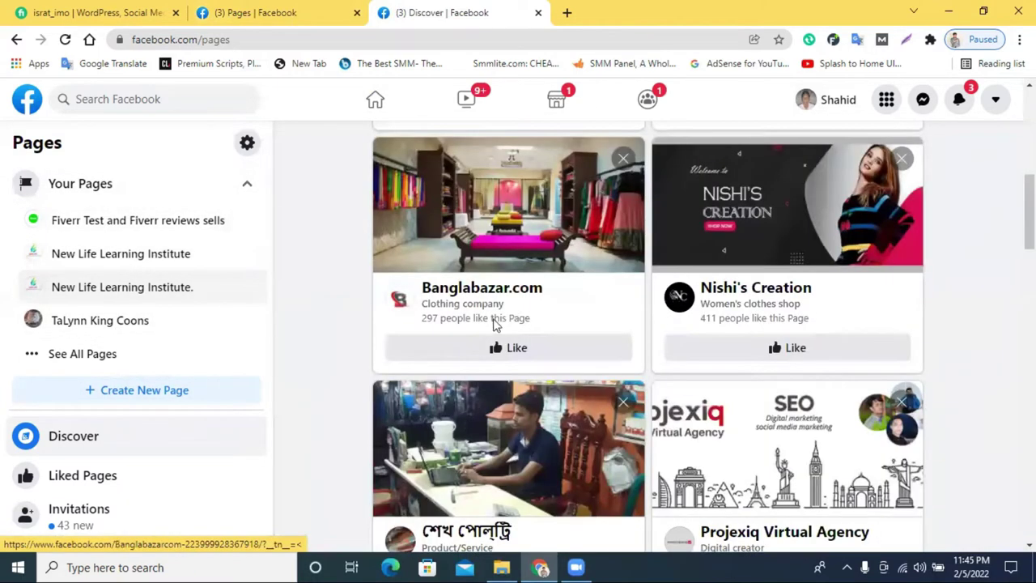
{"action": "scroll", "coordinate": [131, 269], "scroll_direction": "up", "scroll_amount": 3}
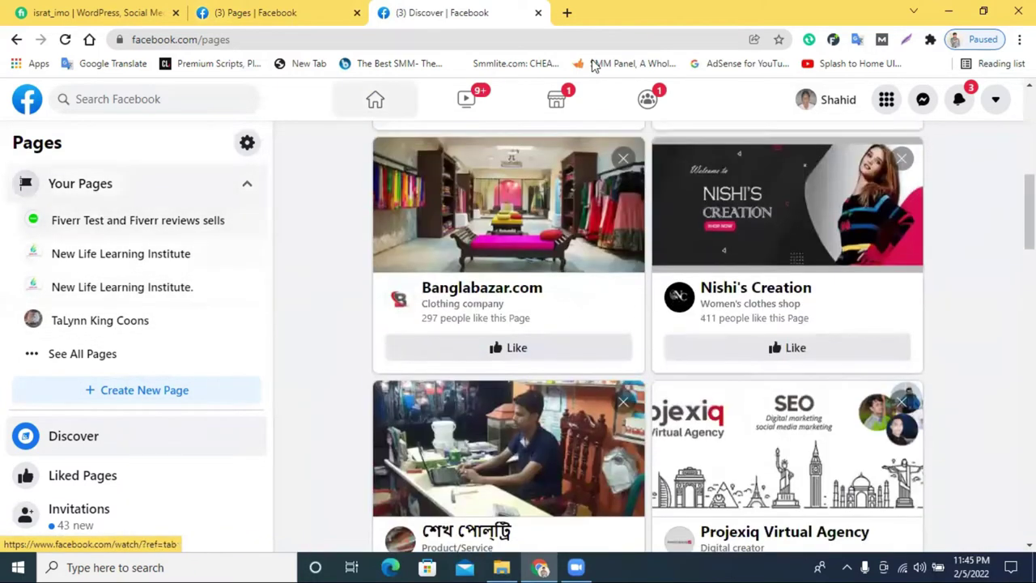
{"action": "left_click", "coordinate": [538, 14]}
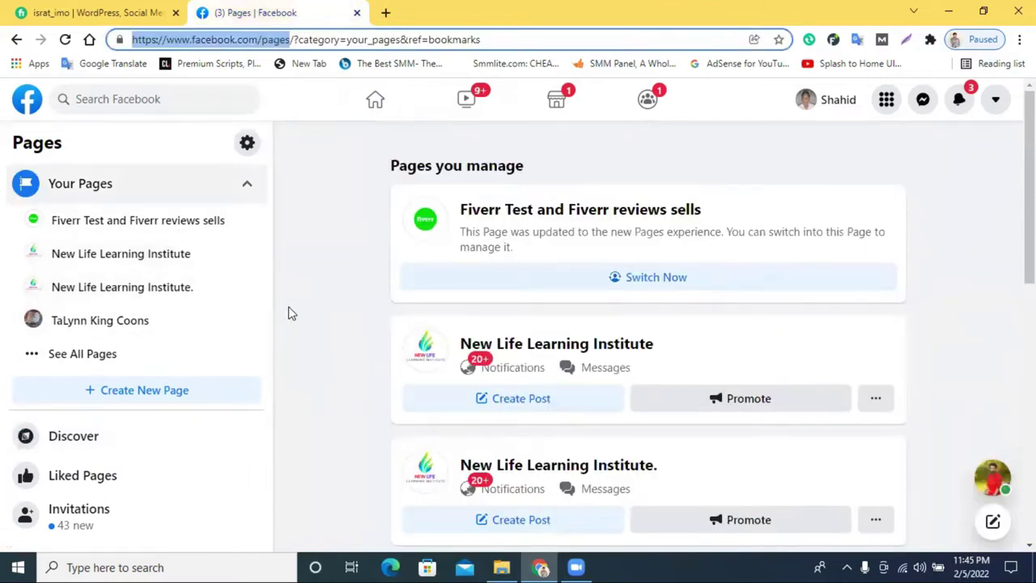
Expand the full list of managed pages, open Arbitrage Recycling Solutions Ltd. and look over its posts, business tools and insights
{"action": "left_click", "coordinate": [105, 357]}
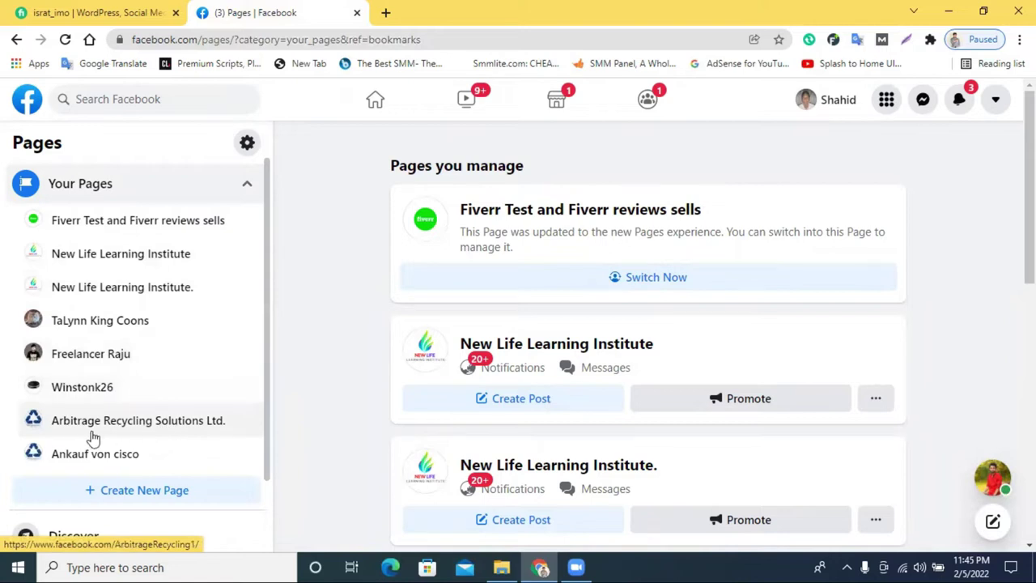
{"action": "left_click", "coordinate": [120, 434]}
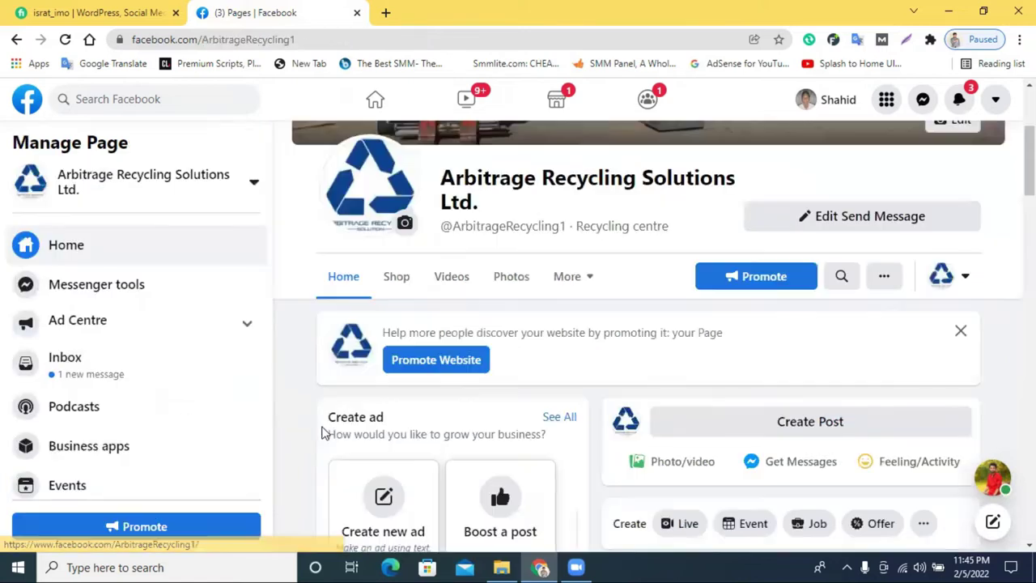
{"action": "scroll", "coordinate": [569, 340], "scroll_direction": "down", "scroll_amount": 3}
{"action": "scroll", "coordinate": [569, 336], "scroll_direction": "up", "scroll_amount": 3}
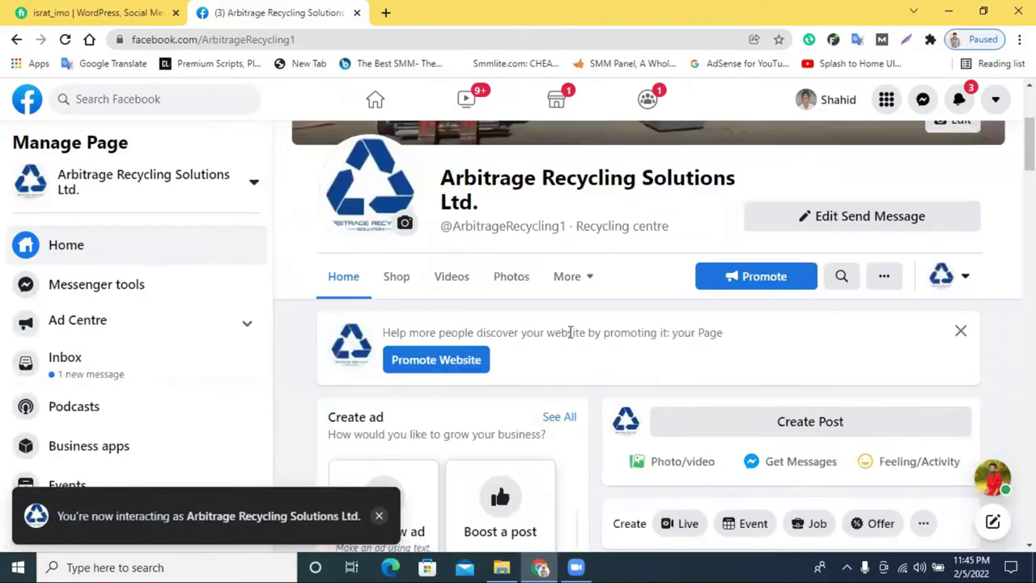
{"action": "scroll", "coordinate": [499, 245], "scroll_direction": "down", "scroll_amount": 7}
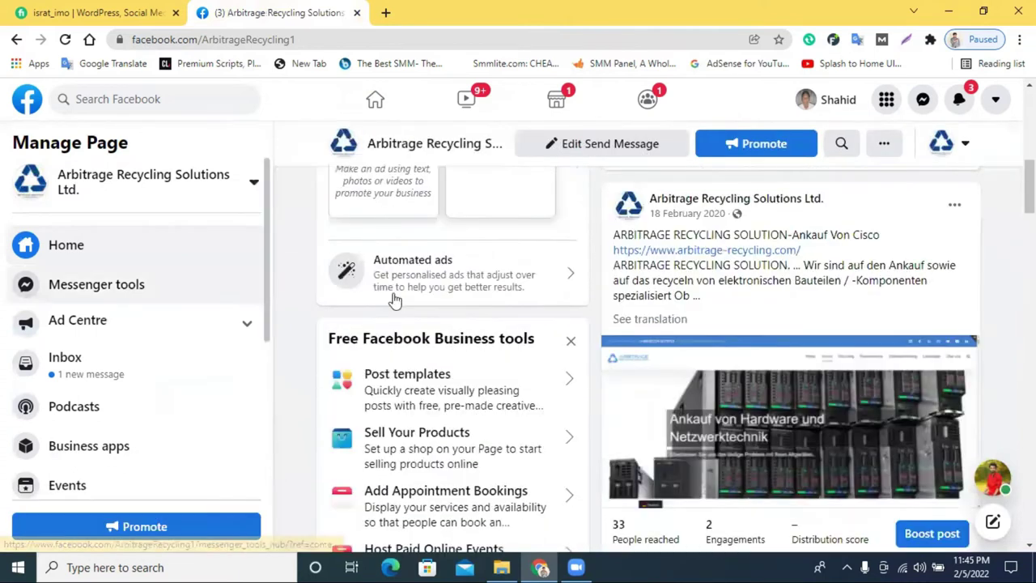
{"action": "scroll", "coordinate": [548, 300], "scroll_direction": "down", "scroll_amount": 3}
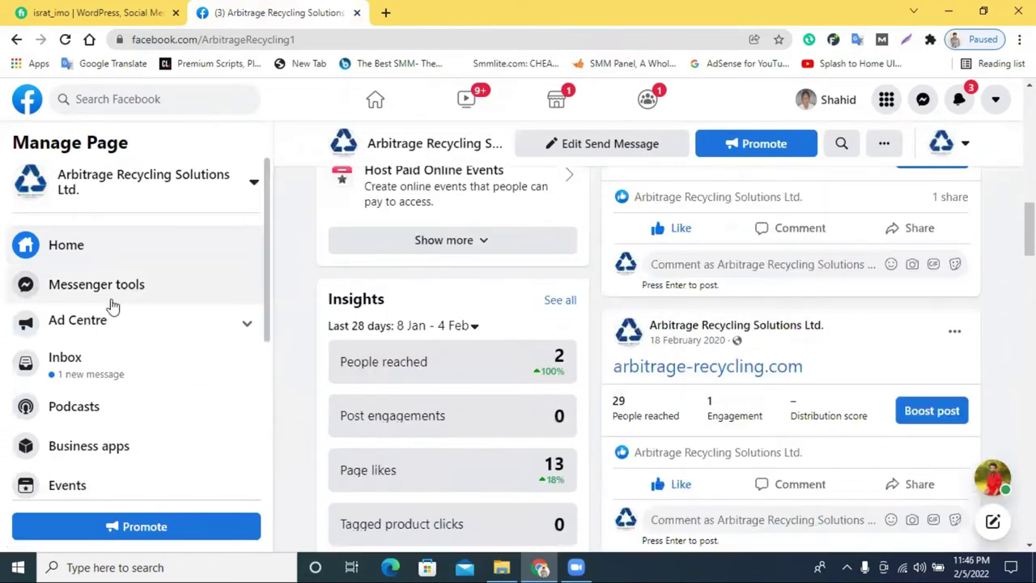
{"action": "scroll", "coordinate": [89, 190], "scroll_direction": "up", "scroll_amount": 3}
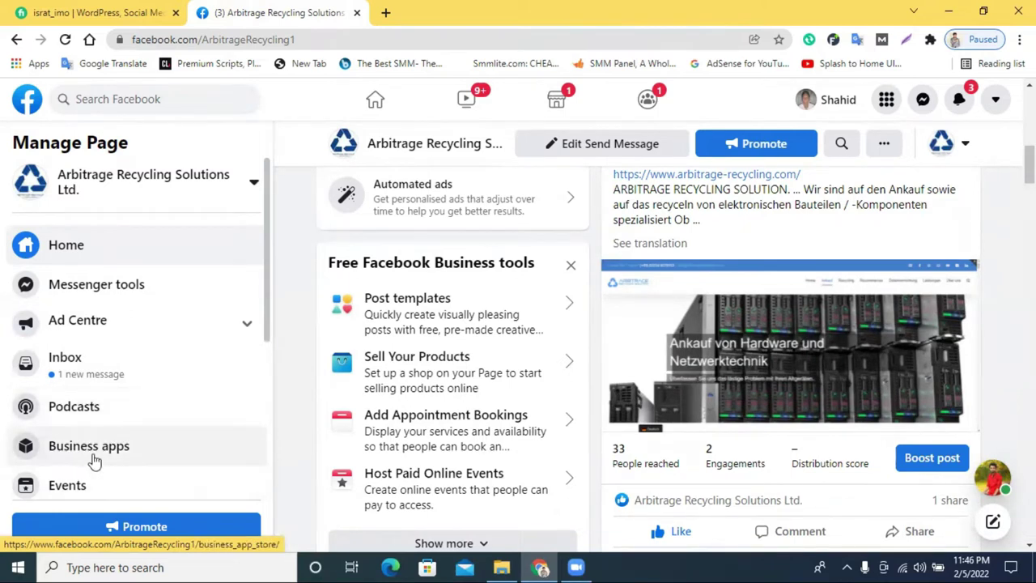
Find and open the Publishing Tools of the Arbitrage Recycling Solutions Ltd. page
{"action": "scroll", "coordinate": [41, 423], "scroll_direction": "down", "scroll_amount": 1}
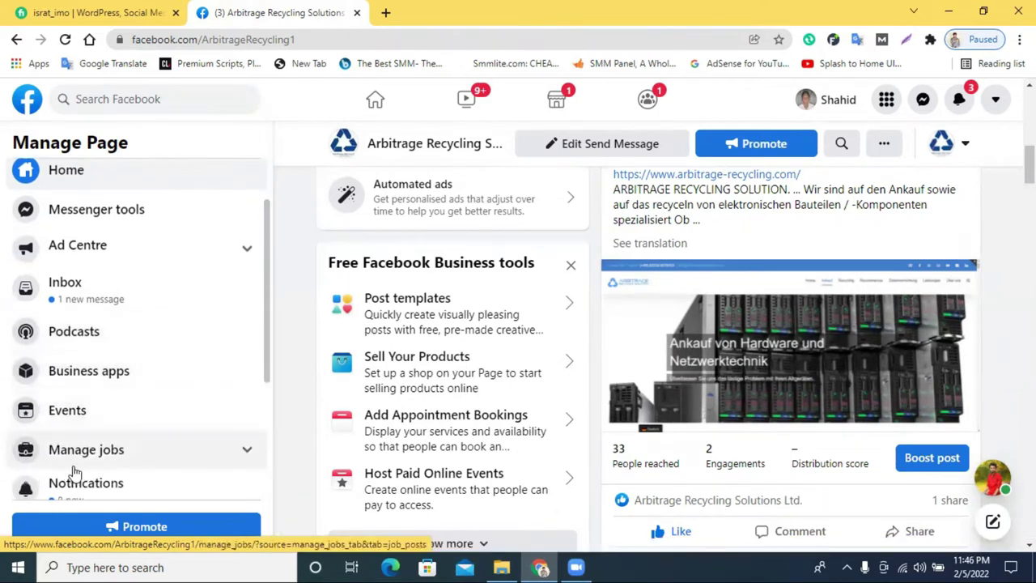
{"action": "scroll", "coordinate": [125, 470], "scroll_direction": "down", "scroll_amount": 2}
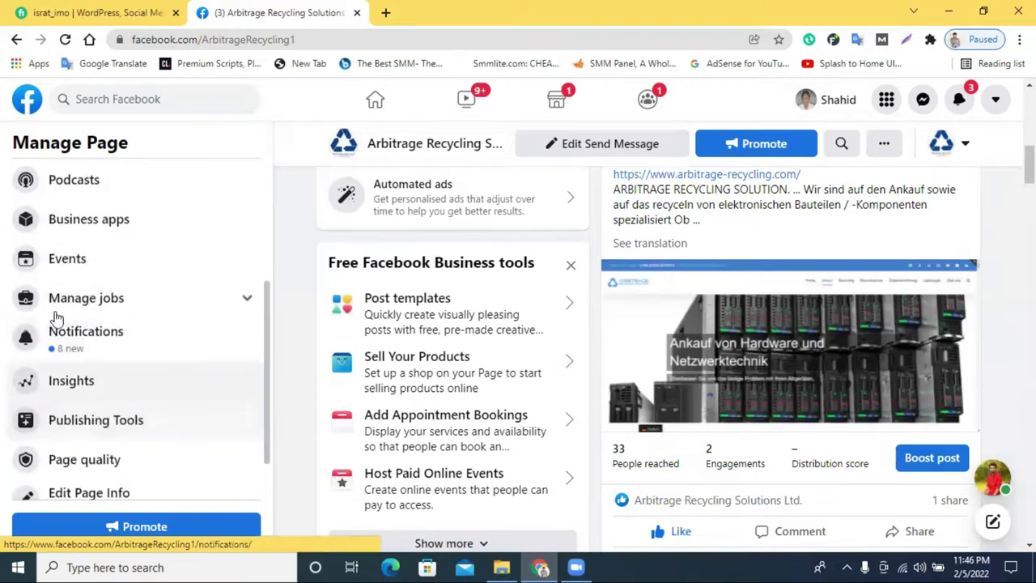
{"action": "scroll", "coordinate": [97, 368], "scroll_direction": "down", "scroll_amount": 1}
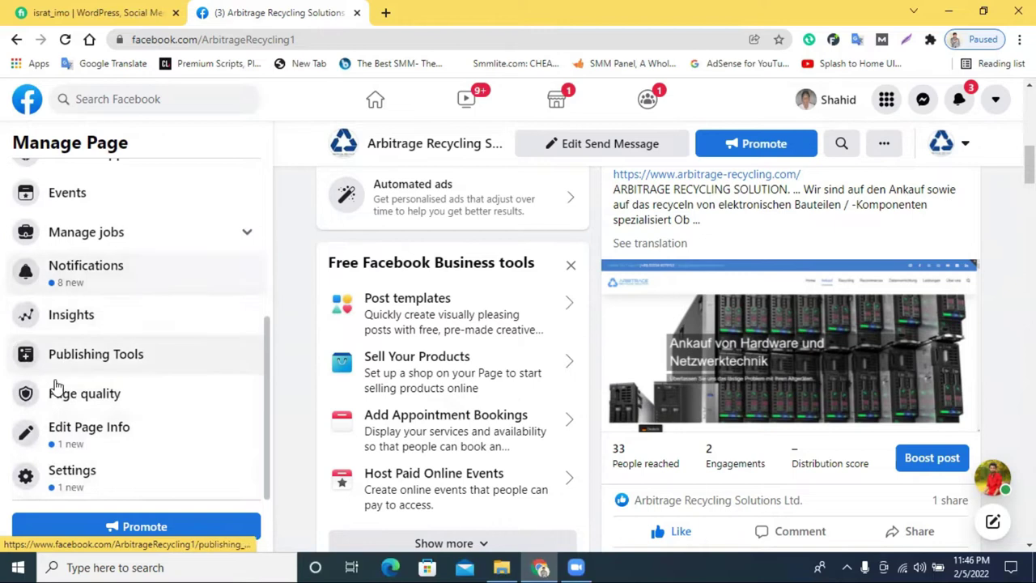
{"action": "left_click", "coordinate": [96, 355]}
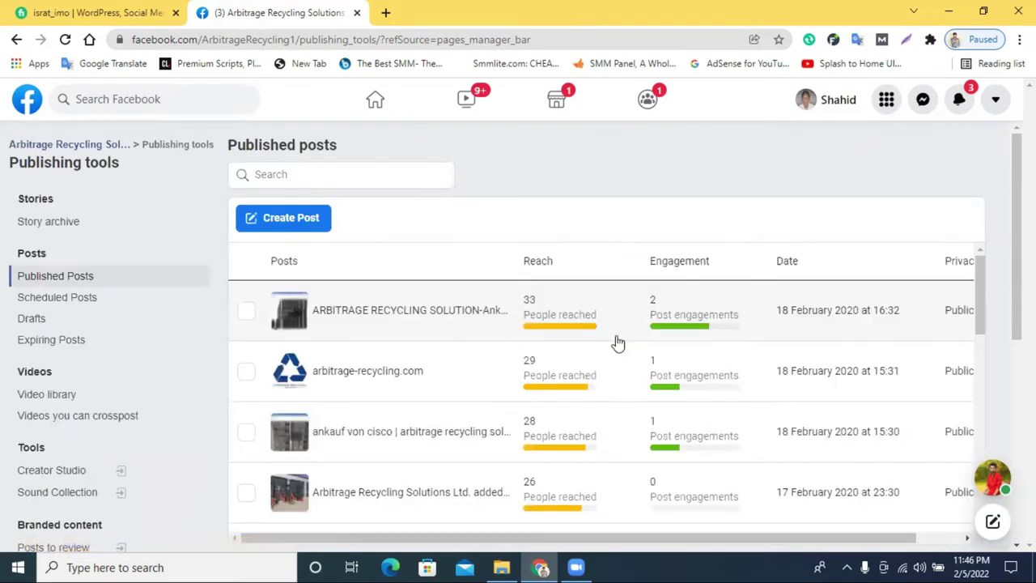
Review the page's published posts with their reach and engagement, and open the scheduled posts list
{"action": "scroll", "coordinate": [733, 370], "scroll_direction": "down", "scroll_amount": 10}
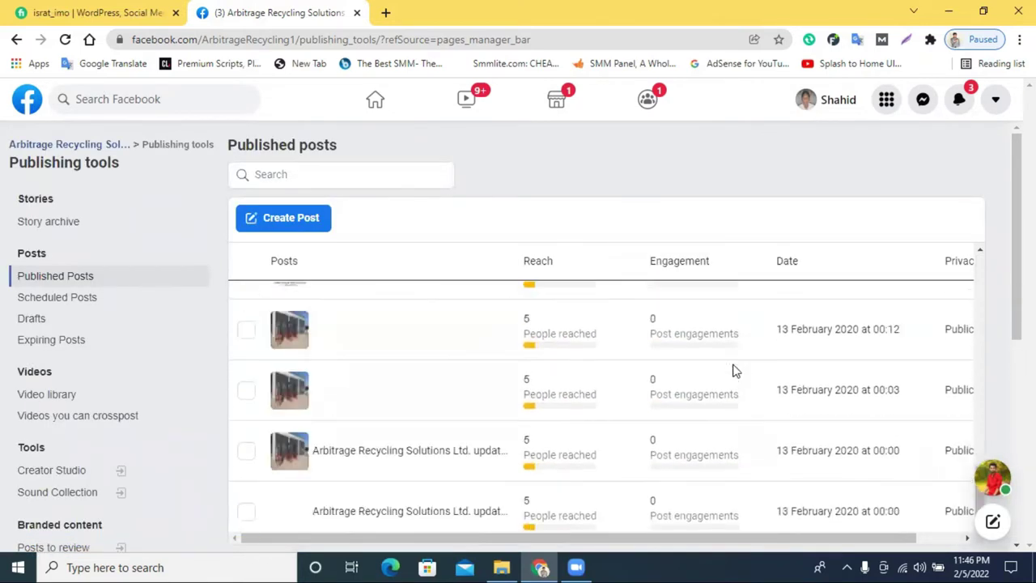
{"action": "scroll", "coordinate": [733, 369], "scroll_direction": "up", "scroll_amount": 10}
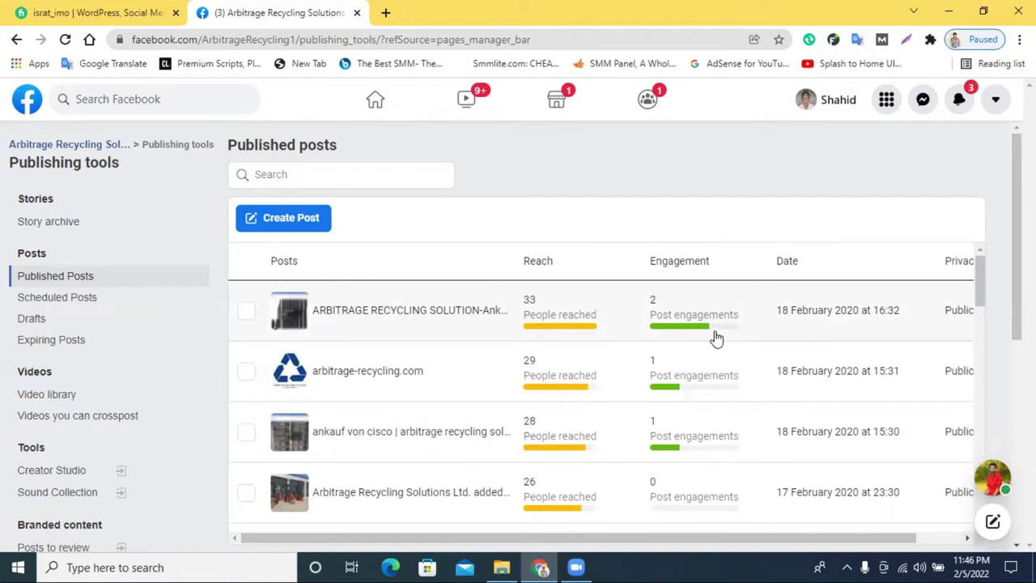
{"action": "left_click", "coordinate": [47, 300]}
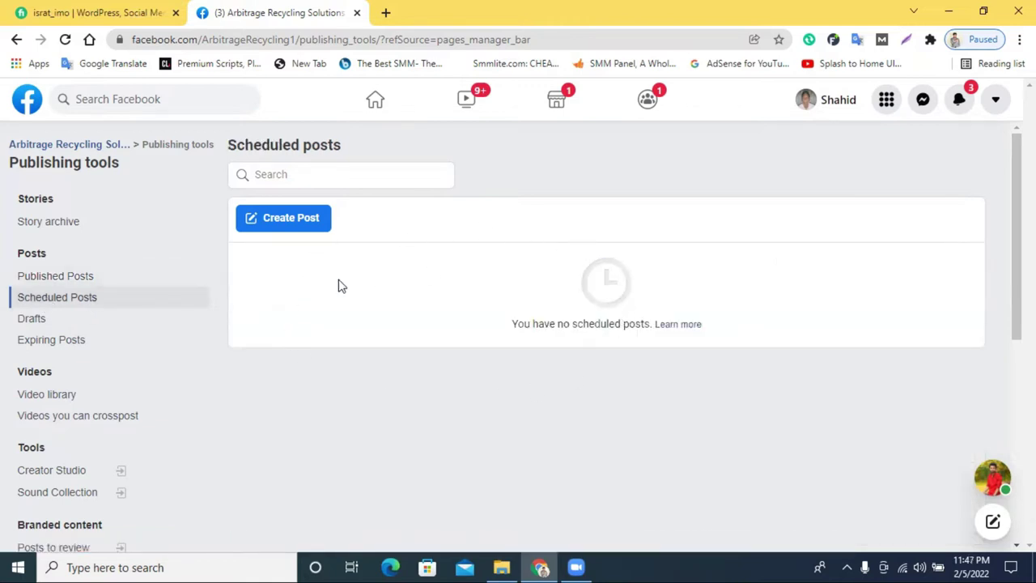
Create a new post from the scheduled posts page and upload today's JPG photo from the Downloads folder
{"action": "left_click", "coordinate": [280, 225]}
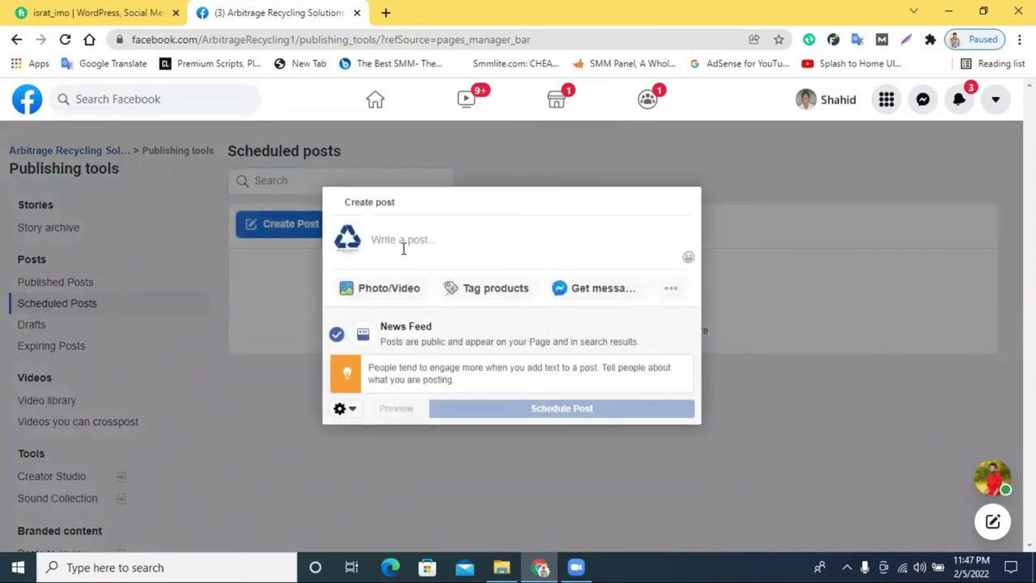
{"action": "left_click", "coordinate": [376, 292]}
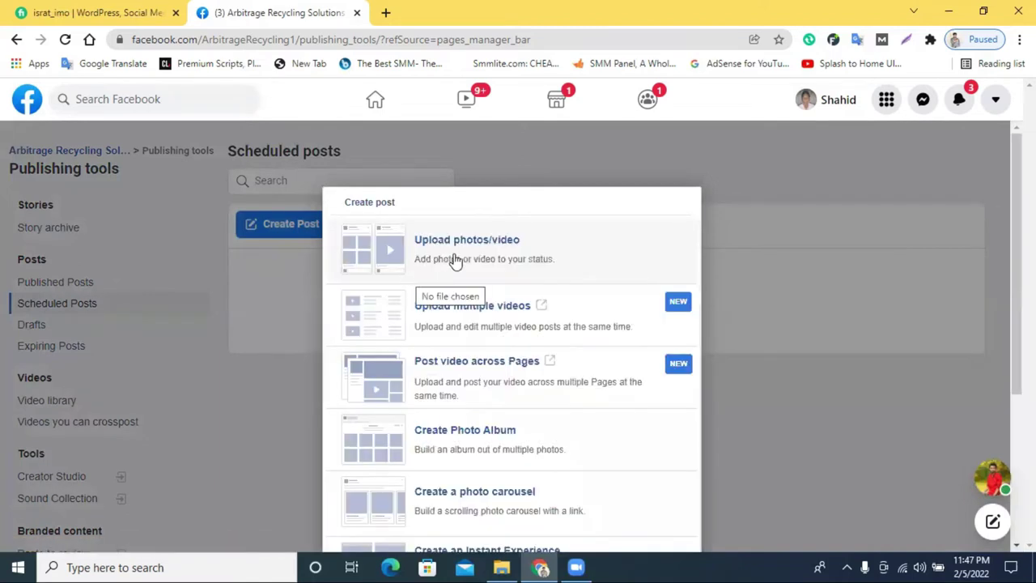
{"action": "scroll", "coordinate": [425, 364], "scroll_direction": "down", "scroll_amount": 4}
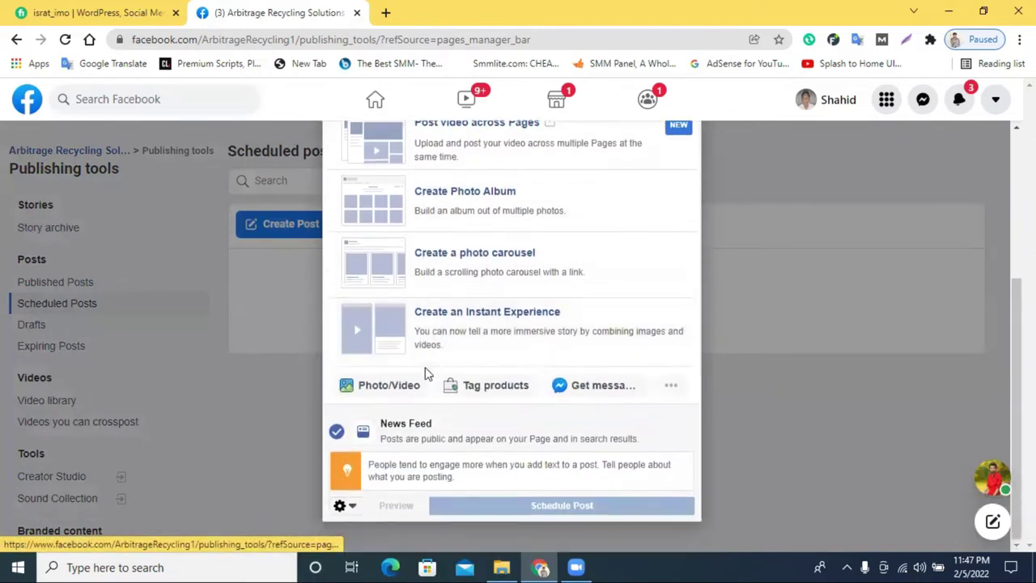
{"action": "scroll", "coordinate": [461, 324], "scroll_direction": "up", "scroll_amount": 1}
{"action": "scroll", "coordinate": [474, 348], "scroll_direction": "up", "scroll_amount": 1}
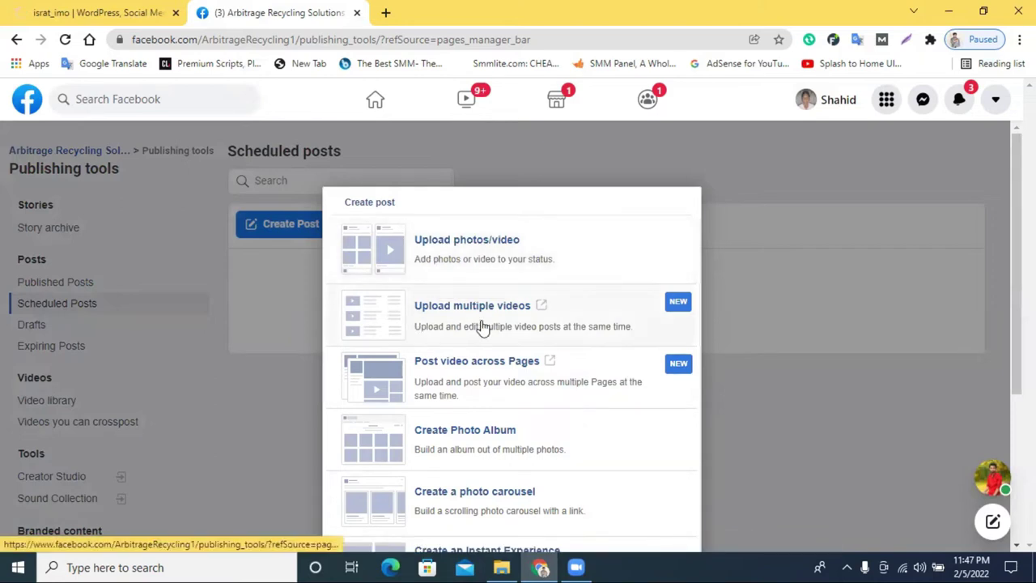
{"action": "left_click", "coordinate": [444, 242]}
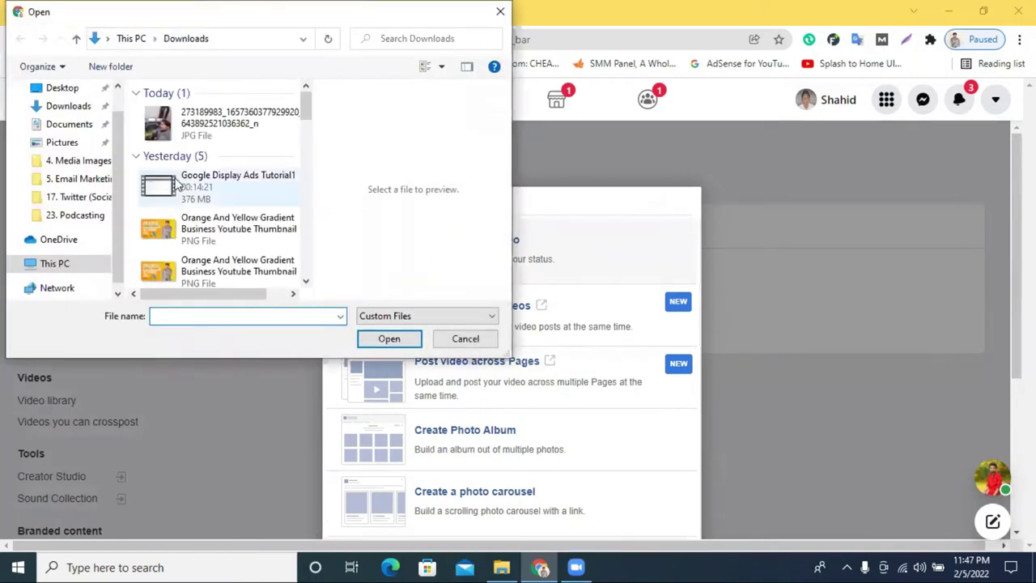
{"action": "left_click", "coordinate": [197, 129]}
{"action": "left_click", "coordinate": [388, 339]}
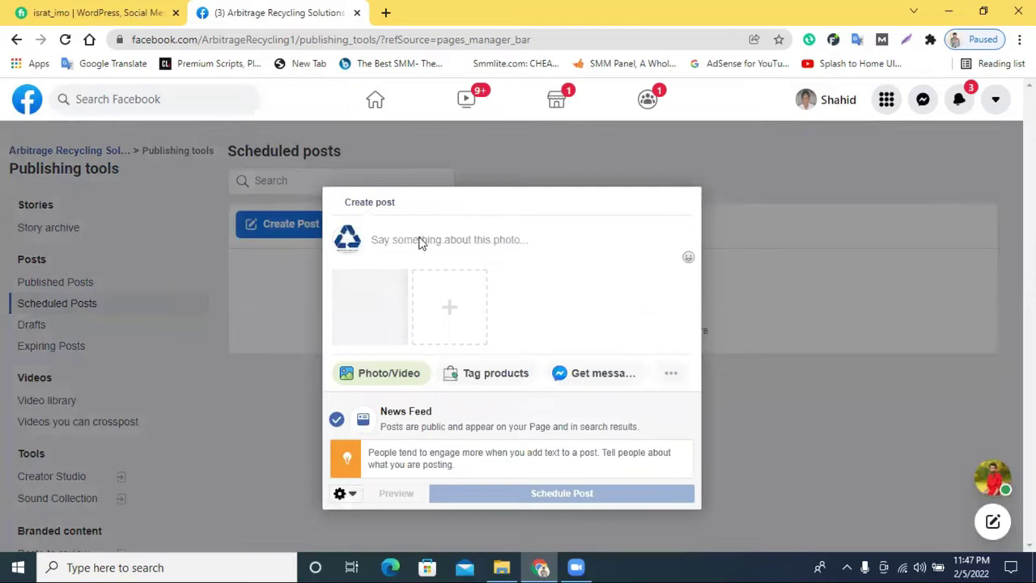
Paste the caption "Freelancing Life. 150$ work. $10 tips when working with clients" into the photo post
{"action": "right_click", "coordinate": [420, 240]}
{"action": "left_click", "coordinate": [458, 356]}
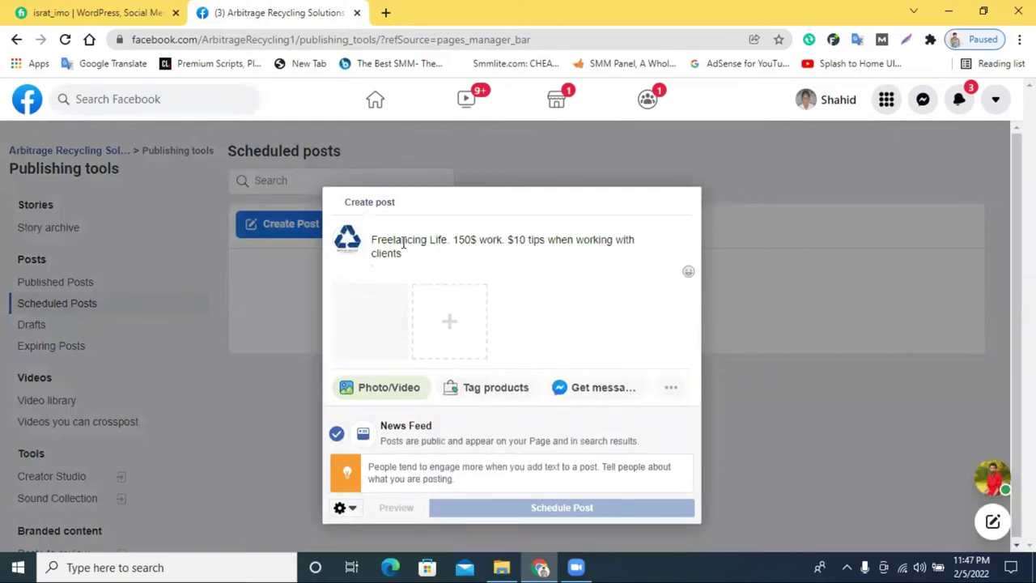
{"action": "left_click_drag", "start_coordinate": [395, 241], "coordinate": [512, 241]}
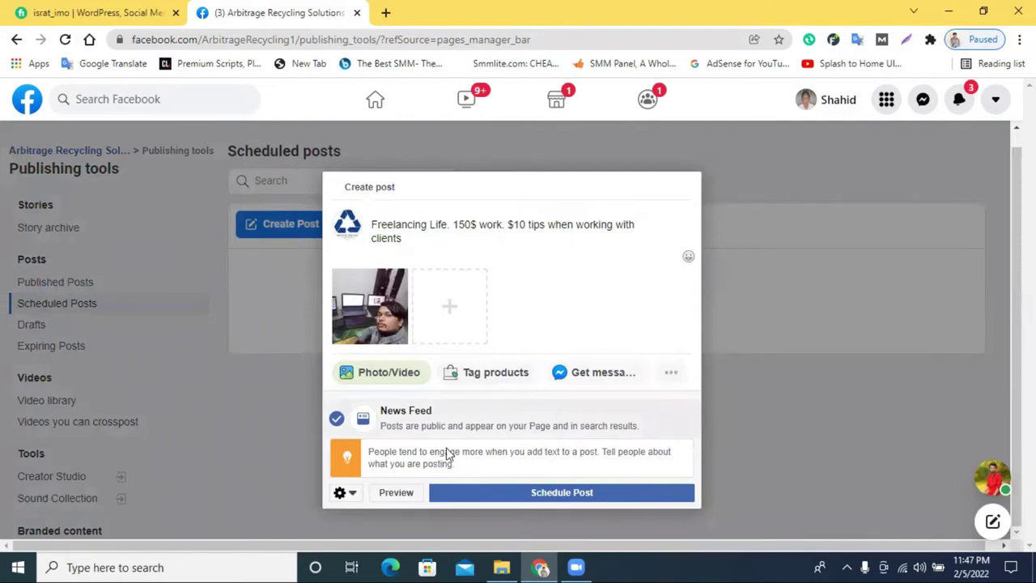
Open the post's scheduling options and set the publication date to 21/2/2022
{"action": "left_click", "coordinate": [533, 497]}
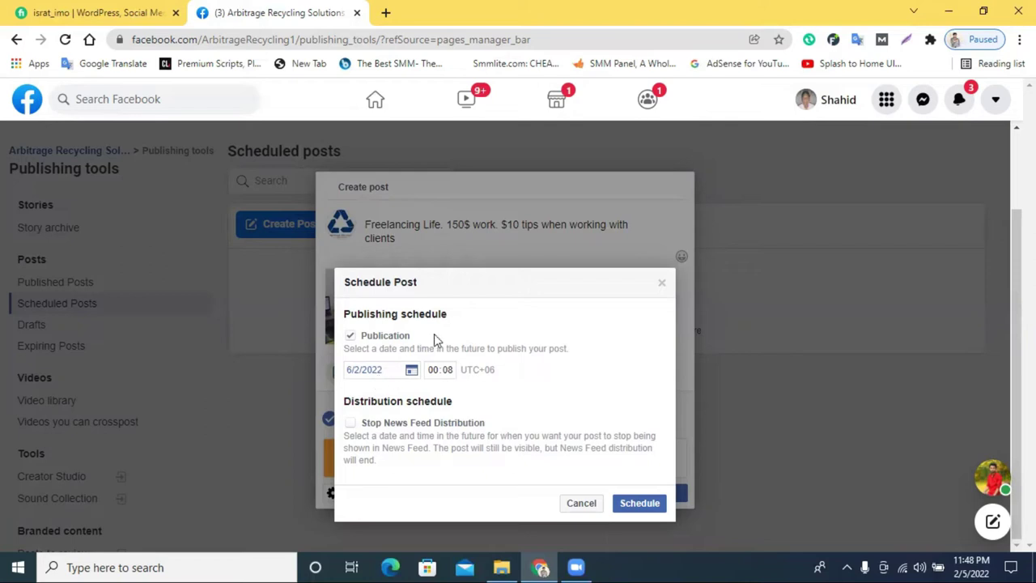
{"action": "double_click", "coordinate": [484, 370]}
{"action": "left_click_drag", "start_coordinate": [484, 377], "coordinate": [481, 378]}
{"action": "left_click", "coordinate": [502, 384]}
{"action": "double_click", "coordinate": [487, 369]}
{"action": "left_click", "coordinate": [412, 371]}
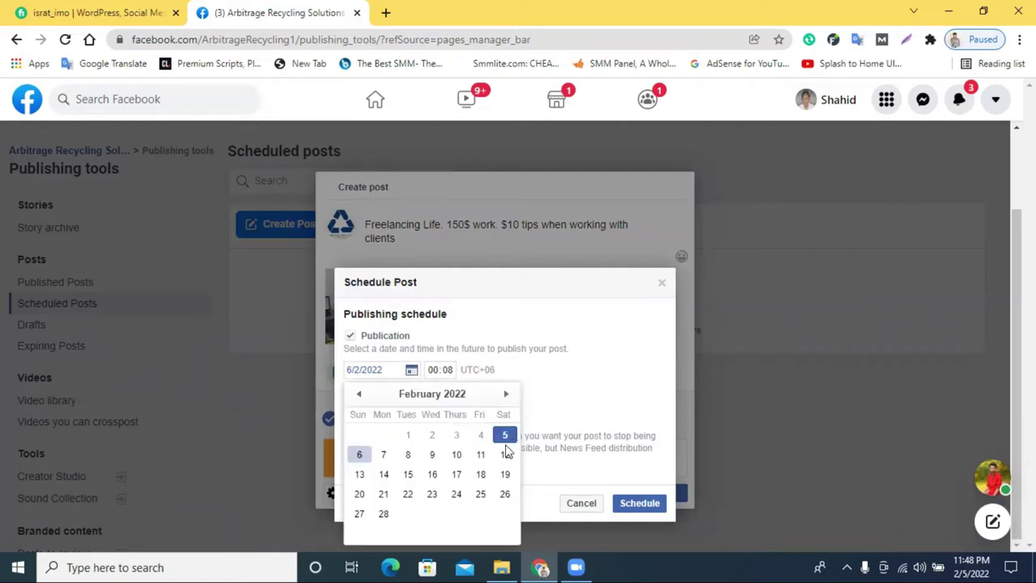
{"action": "left_click", "coordinate": [381, 497]}
Set the publication time to 08:30 and schedule the post
{"action": "left_click", "coordinate": [445, 374]}
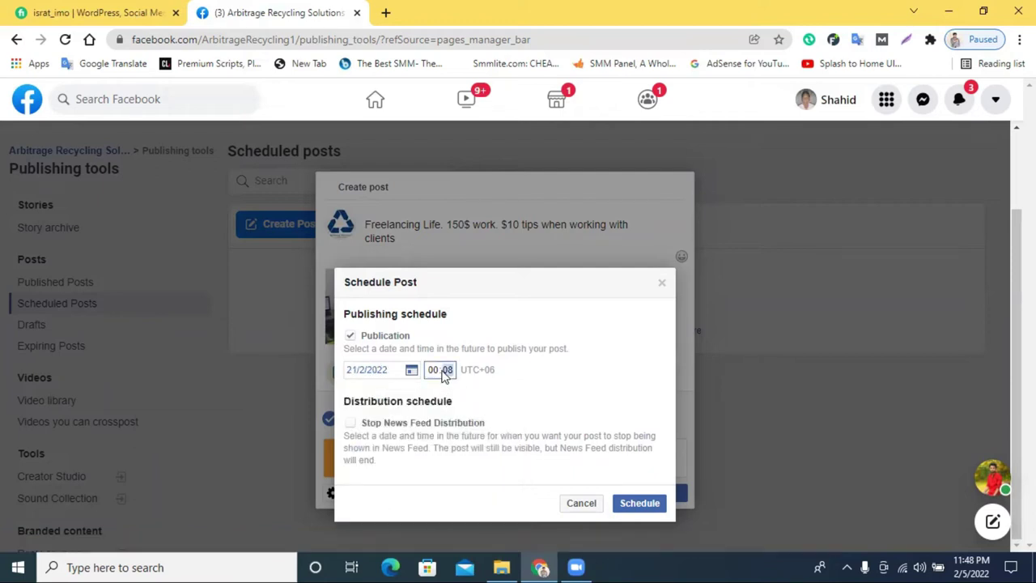
{"action": "left_click", "coordinate": [433, 371]}
{"action": "left_click", "coordinate": [450, 373]}
{"action": "left_click", "coordinate": [447, 373]}
{"action": "left_click", "coordinate": [491, 398]}
{"action": "left_click", "coordinate": [639, 503]}
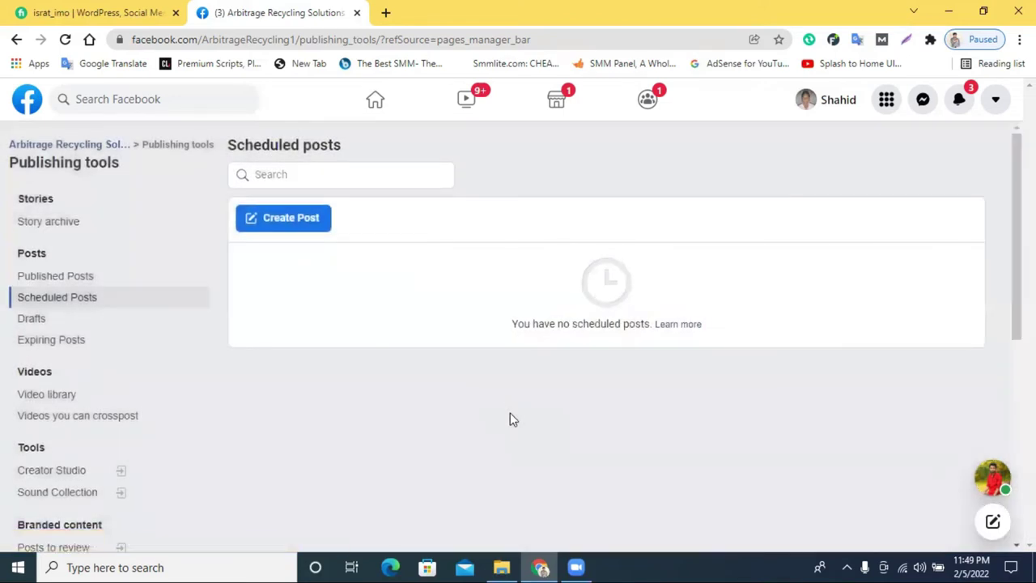
Reload the publishing tools and check the new post in the scheduled list against the published posts
{"action": "left_click", "coordinate": [65, 40]}
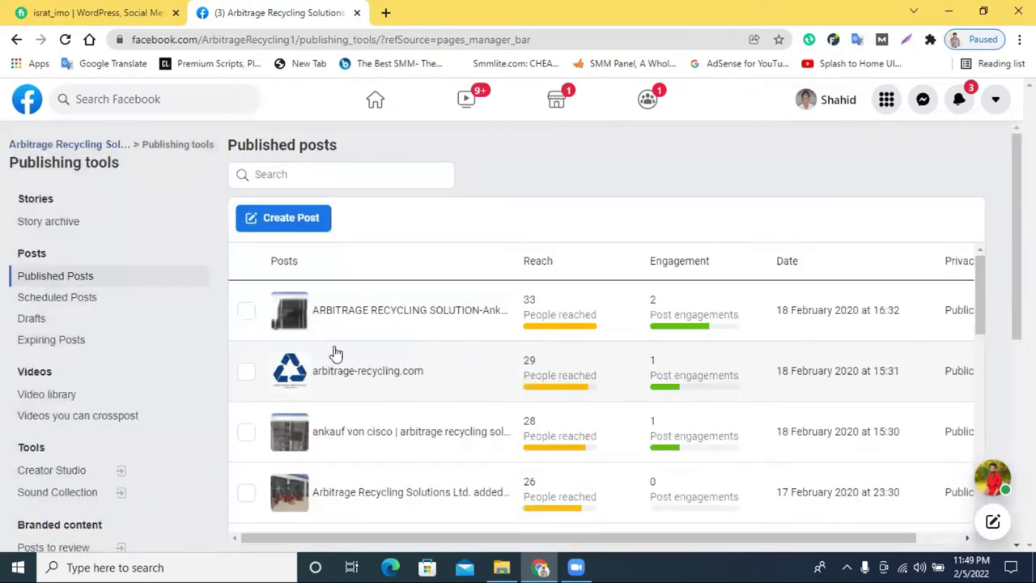
{"action": "left_click", "coordinate": [34, 299]}
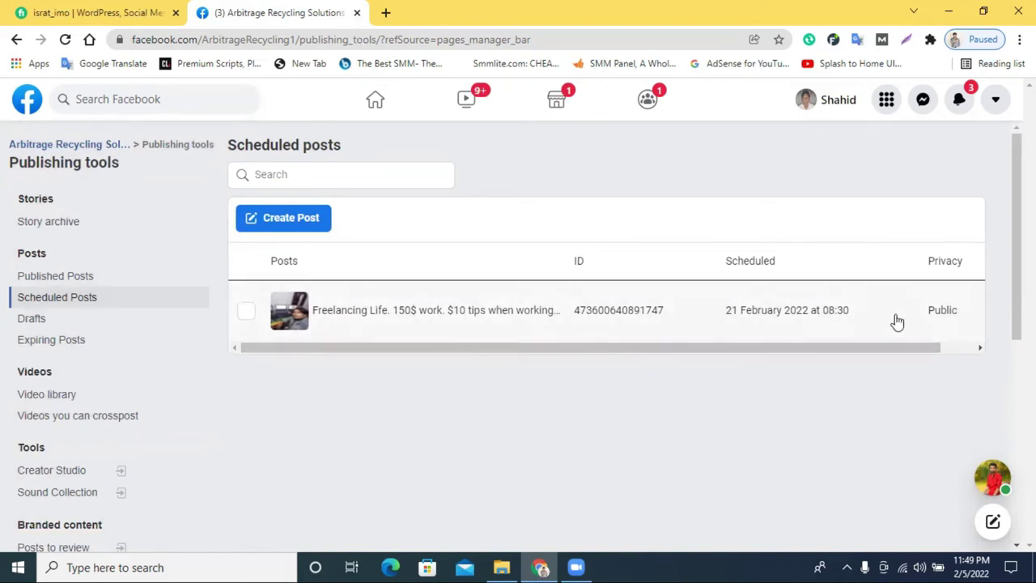
{"action": "left_click", "coordinate": [98, 281]}
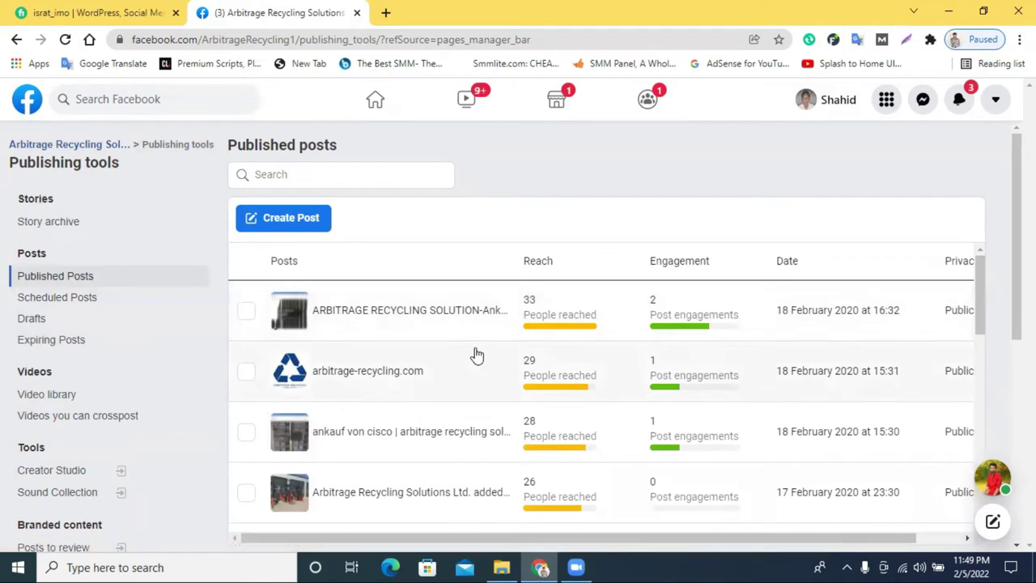
{"action": "left_click", "coordinate": [73, 311]}
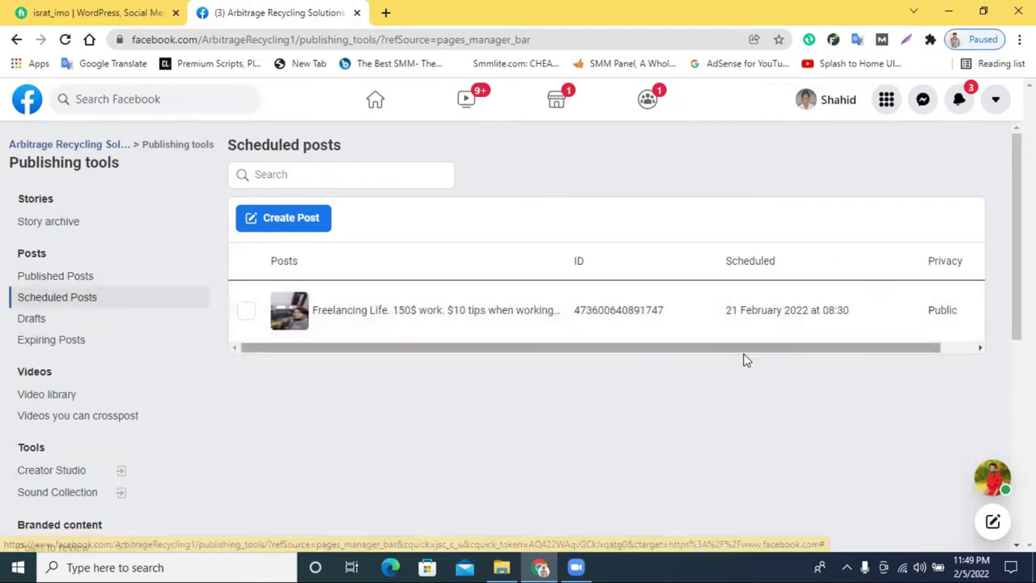
Create another post and upload the image "Gaming - Youtube Thumbnail" from the Downloads folder
{"action": "left_click", "coordinate": [290, 224]}
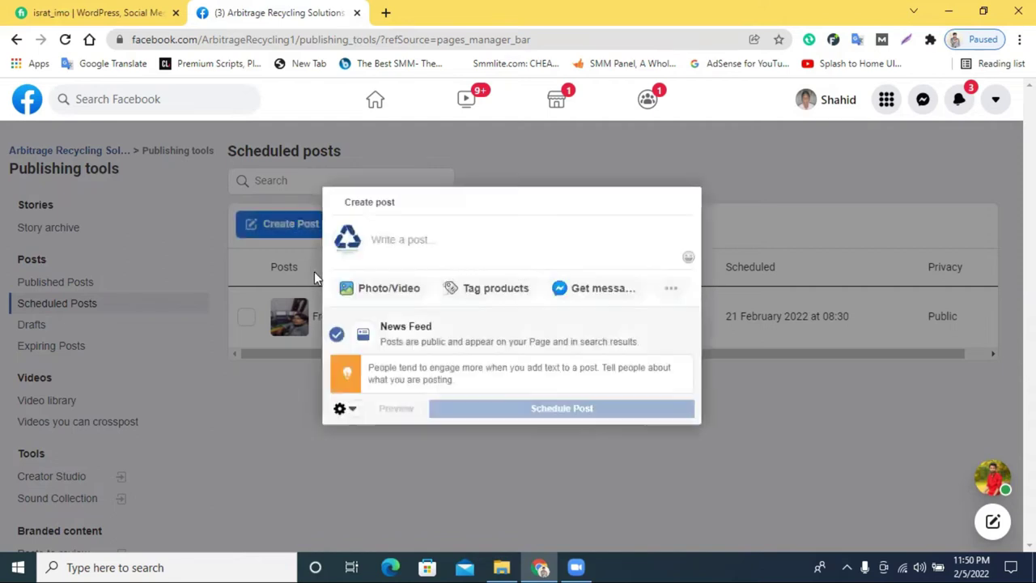
{"action": "left_click", "coordinate": [413, 293]}
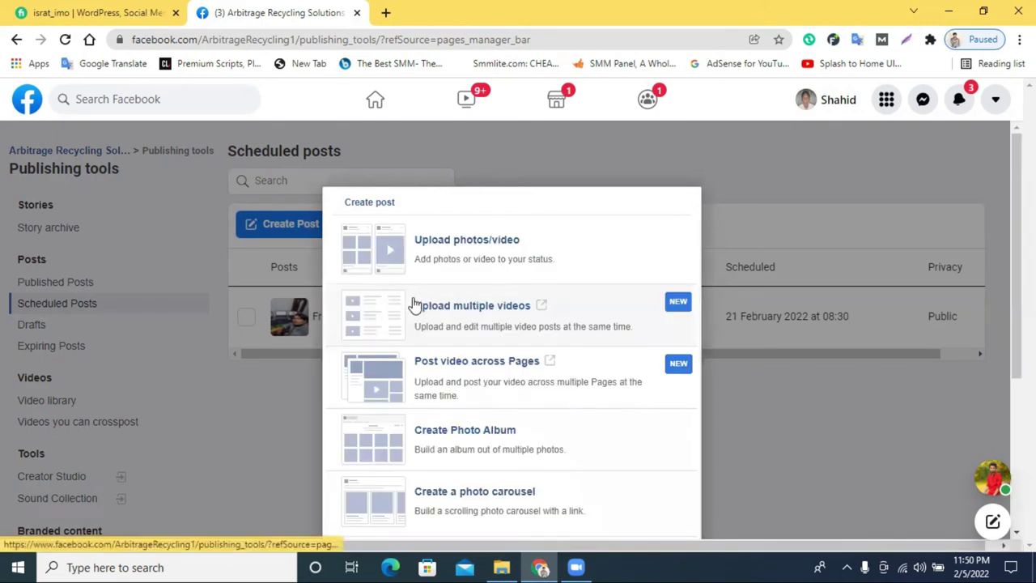
{"action": "left_click", "coordinate": [456, 238]}
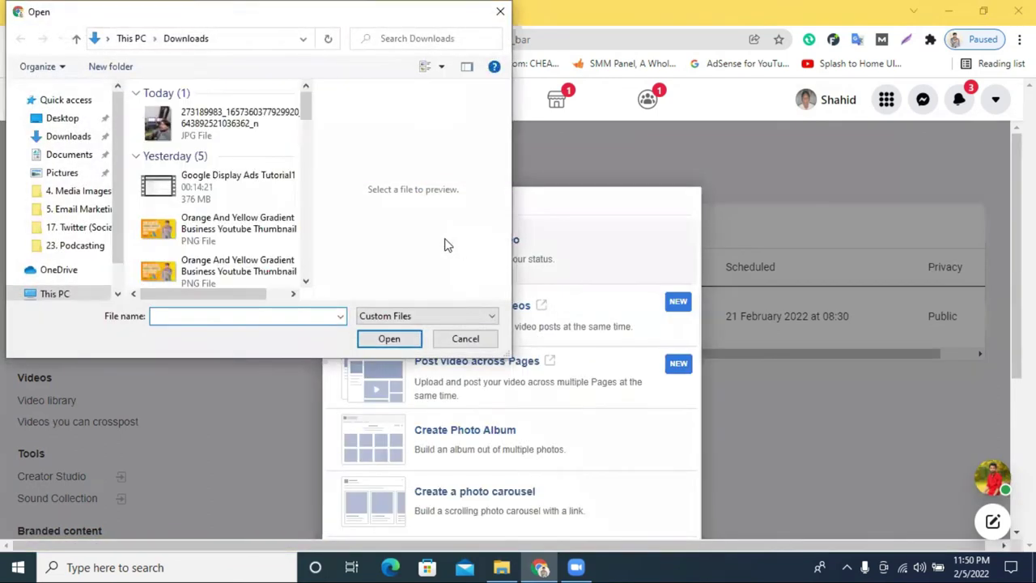
{"action": "scroll", "coordinate": [202, 236], "scroll_direction": "down", "scroll_amount": 3}
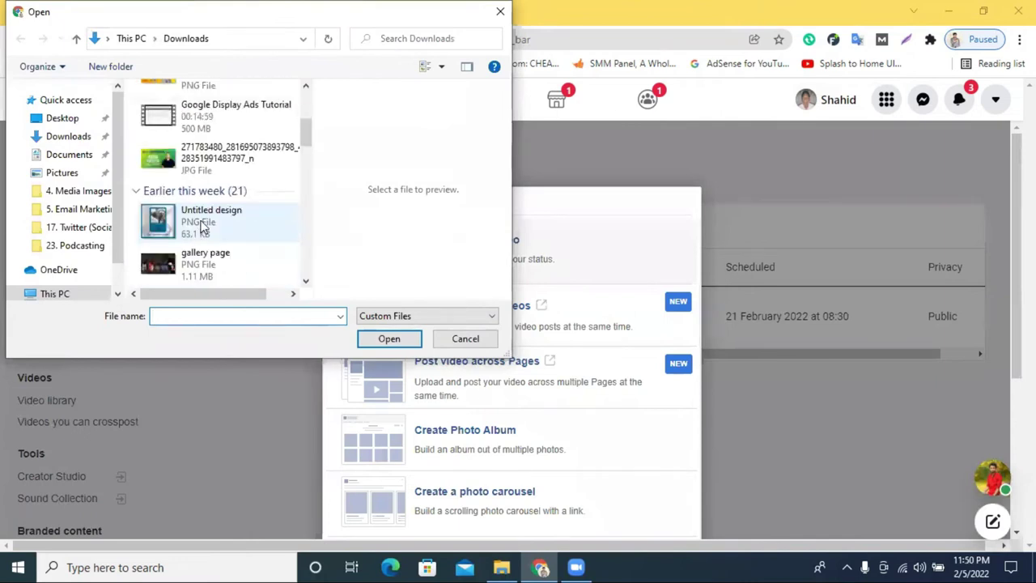
{"action": "scroll", "coordinate": [202, 230], "scroll_direction": "down", "scroll_amount": 3}
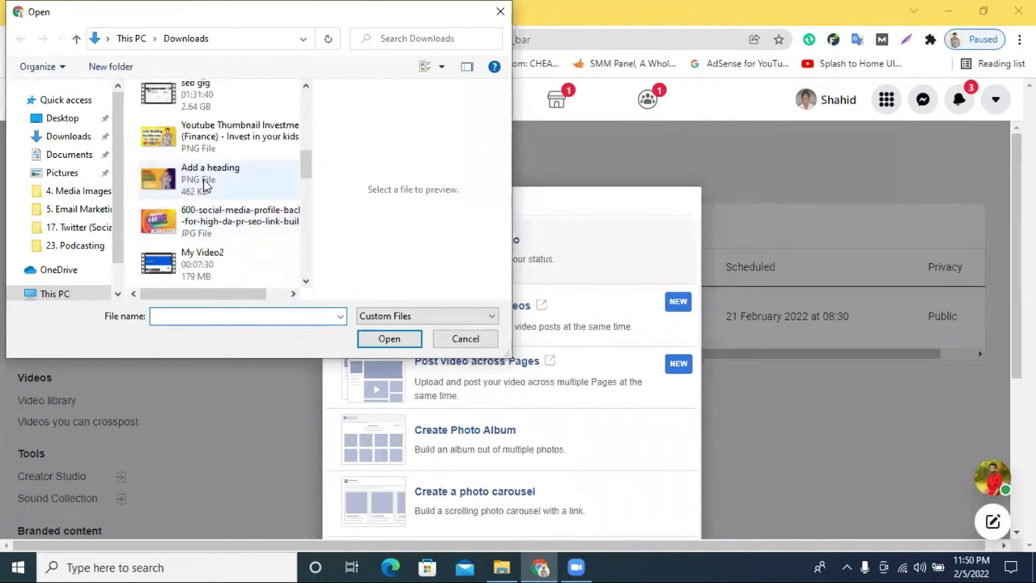
{"action": "scroll", "coordinate": [206, 215], "scroll_direction": "down", "scroll_amount": 6}
{"action": "scroll", "coordinate": [212, 209], "scroll_direction": "down", "scroll_amount": 5}
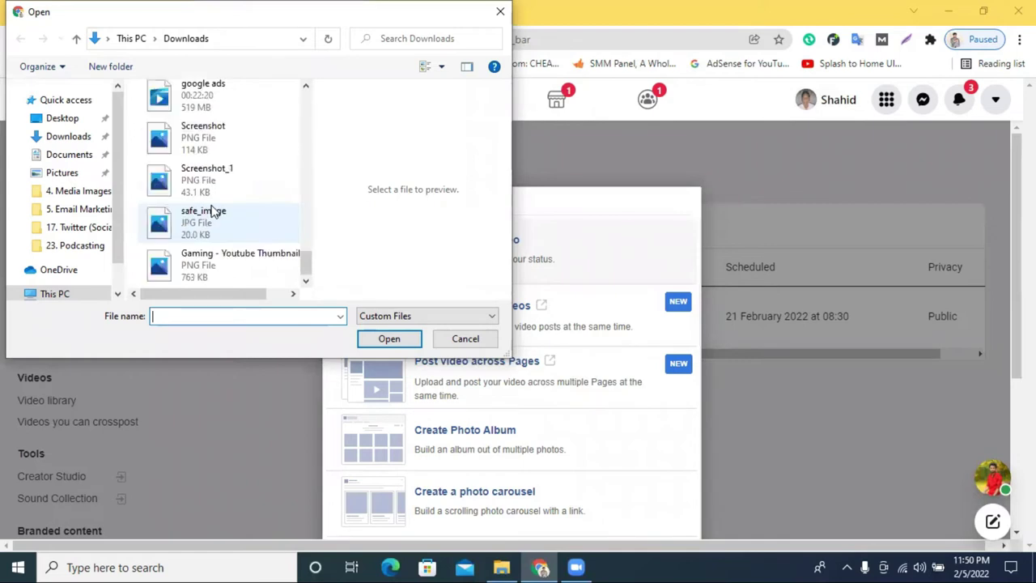
{"action": "left_click", "coordinate": [202, 264]}
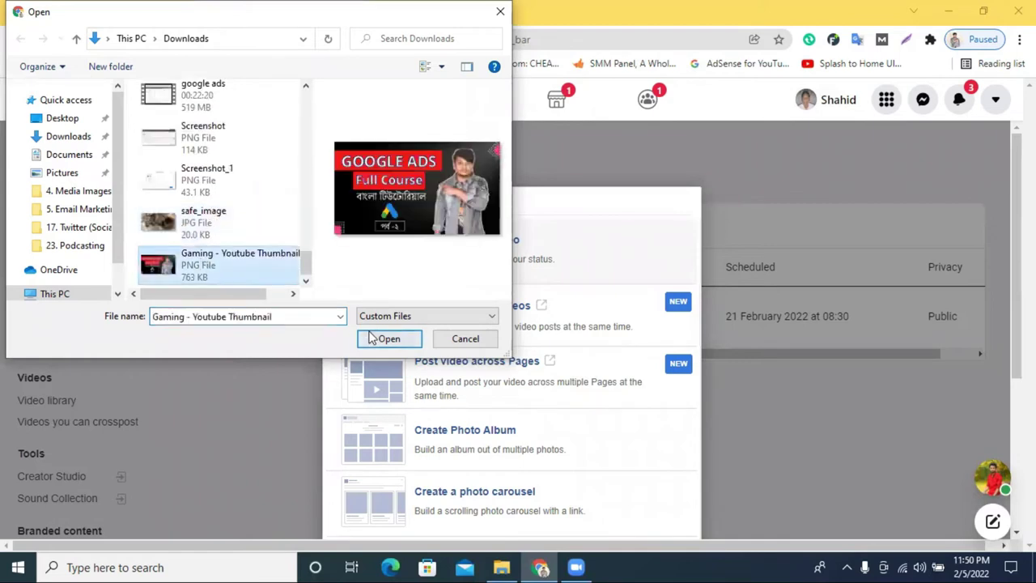
{"action": "left_click", "coordinate": [371, 339]}
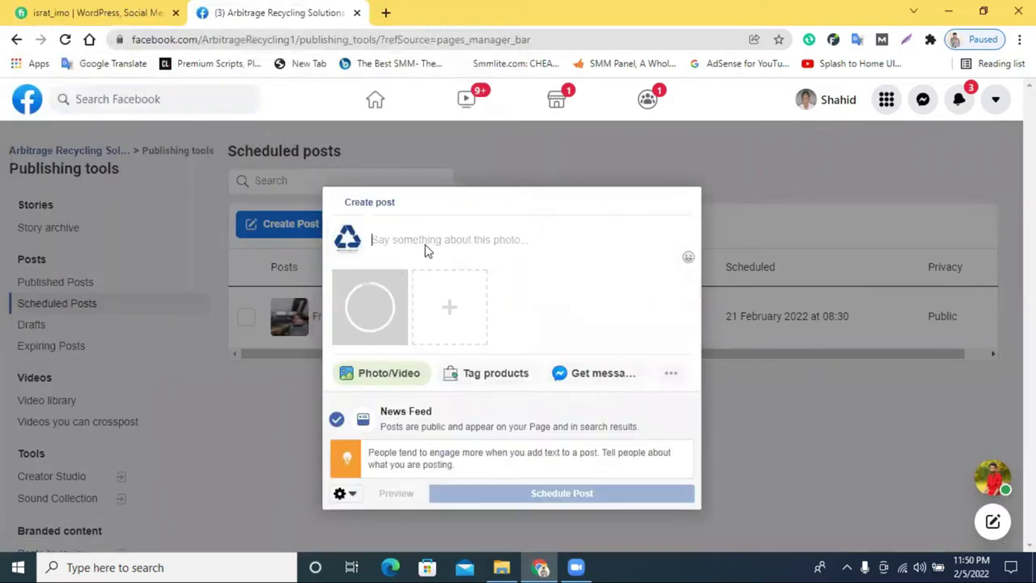
Paste the caption "Freelancing Life. 150$ work. $10 tips when working with clients" and remove the empty line after it
{"action": "right_click", "coordinate": [427, 249]}
{"action": "left_click", "coordinate": [510, 373]}
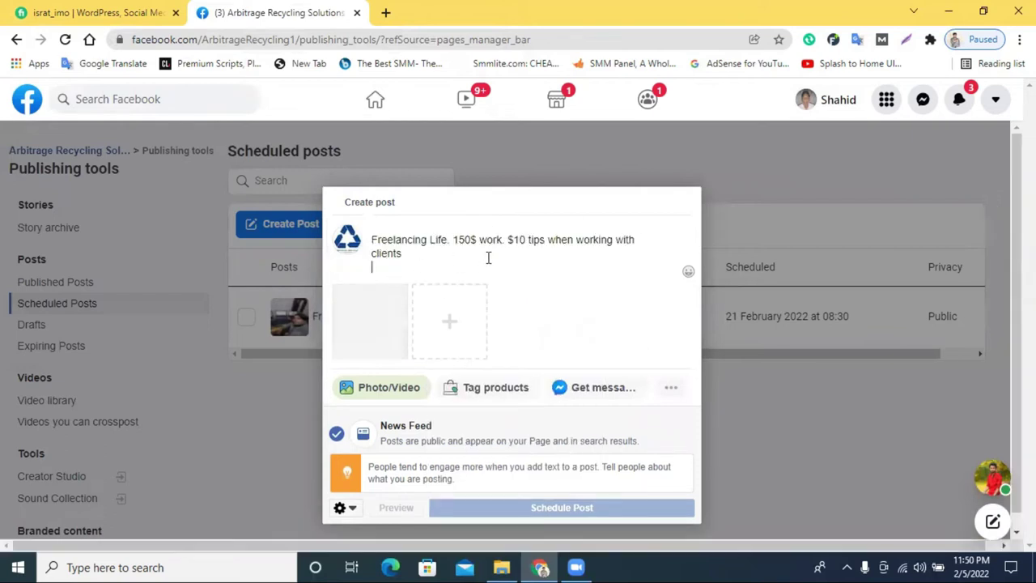
{"action": "key", "text": "BackSpace"}
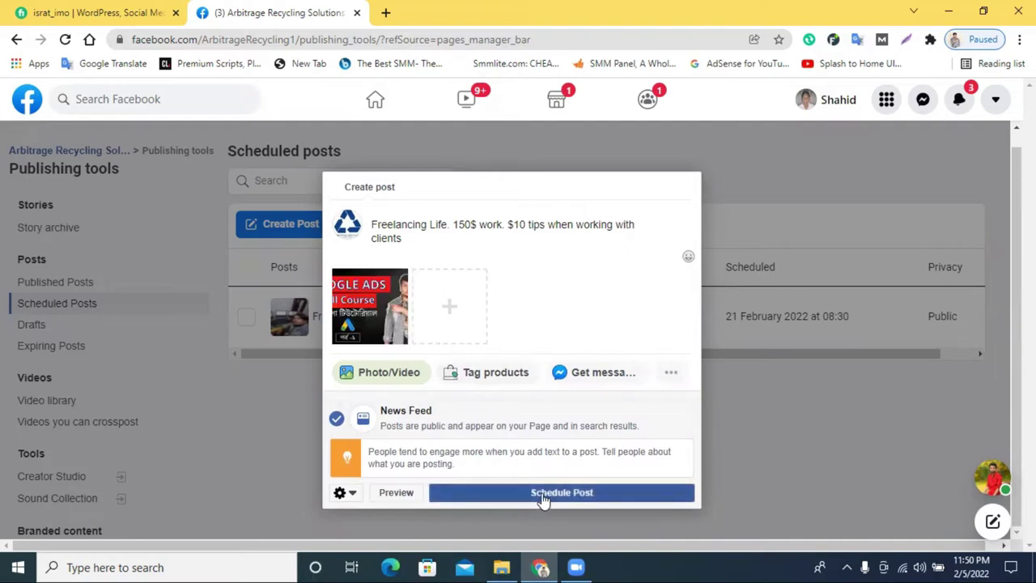
Examine which months and dates the post's publication calendar allows for scheduling, and close the post without scheduling it
{"action": "left_click", "coordinate": [544, 495]}
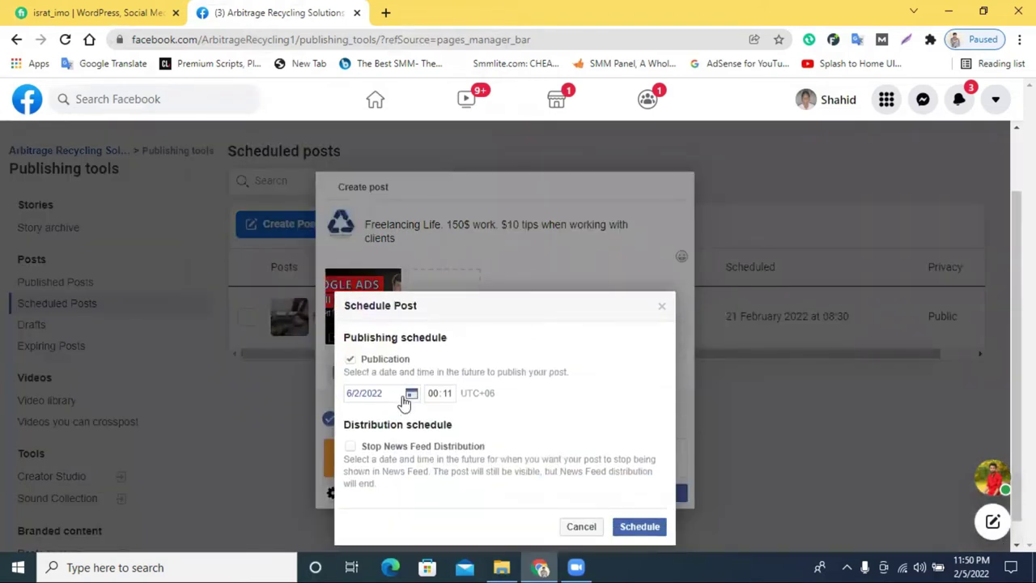
{"action": "left_click", "coordinate": [402, 396]}
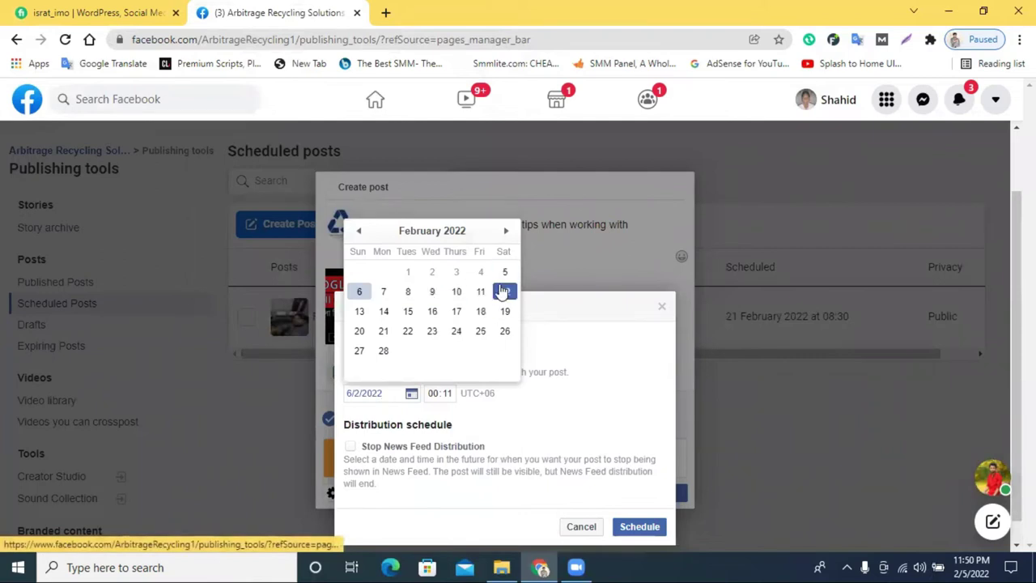
{"action": "left_click", "coordinate": [505, 233]}
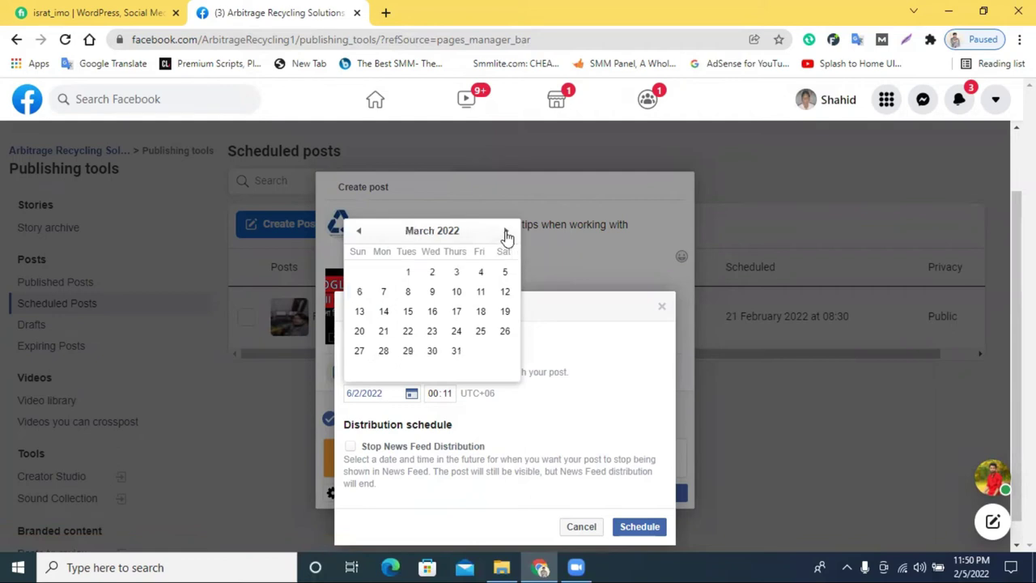
{"action": "left_click", "coordinate": [506, 232]}
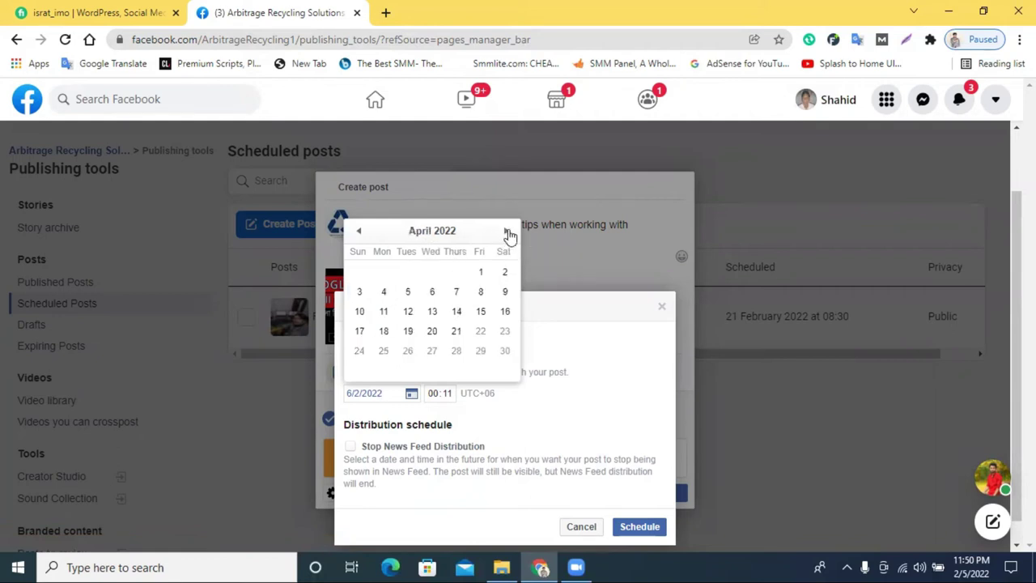
{"action": "left_click", "coordinate": [502, 232]}
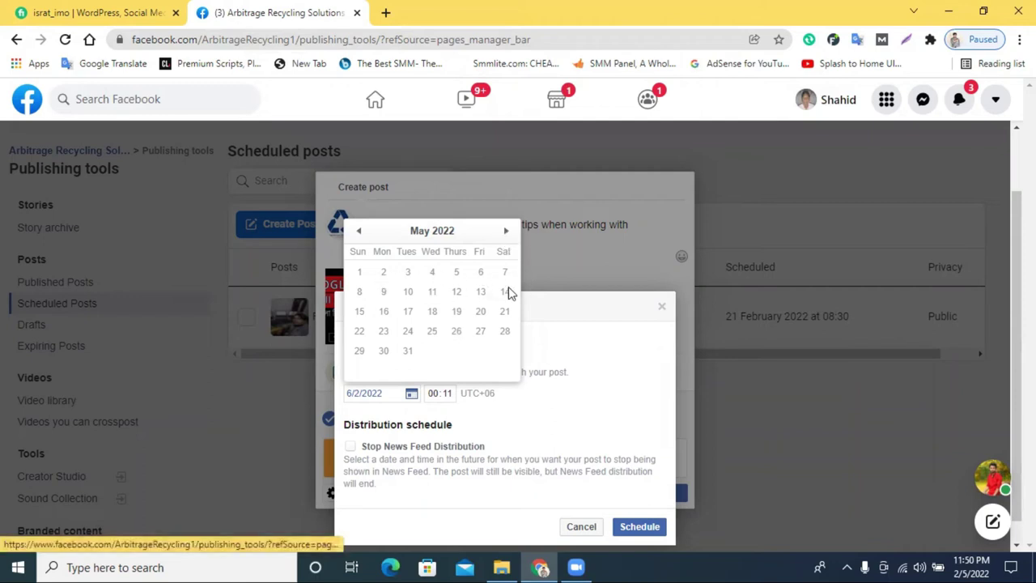
{"action": "left_click", "coordinate": [506, 233]}
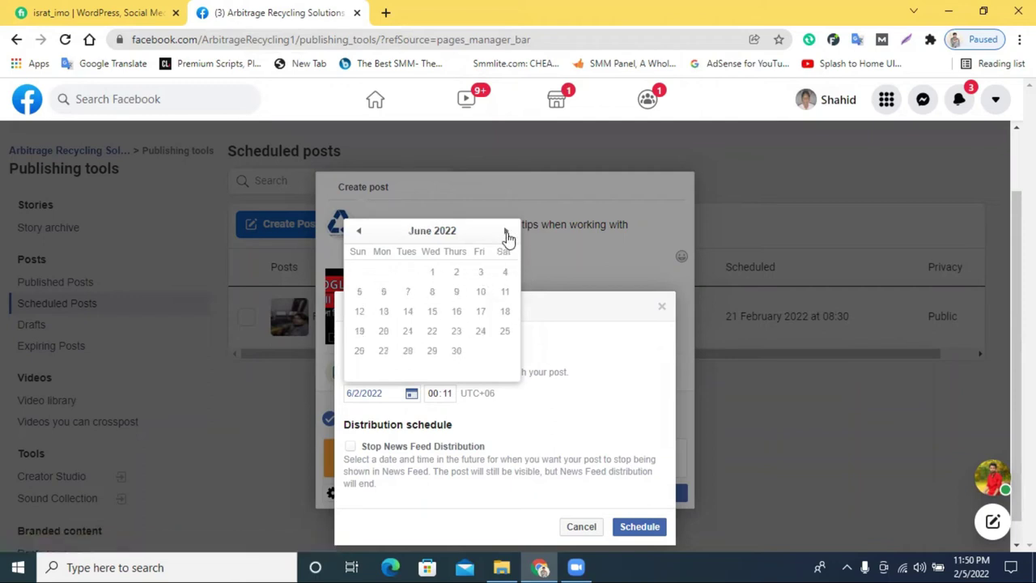
{"action": "left_click", "coordinate": [357, 233]}
{"action": "left_click", "coordinate": [357, 234]}
{"action": "left_click", "coordinate": [357, 234]}
{"action": "left_click", "coordinate": [357, 234]}
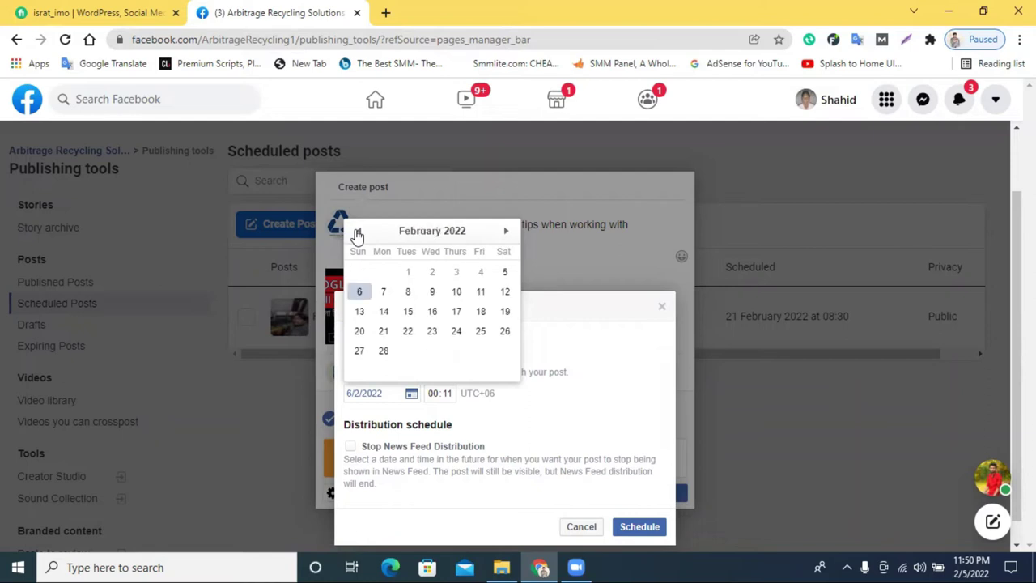
{"action": "left_click", "coordinate": [357, 234]}
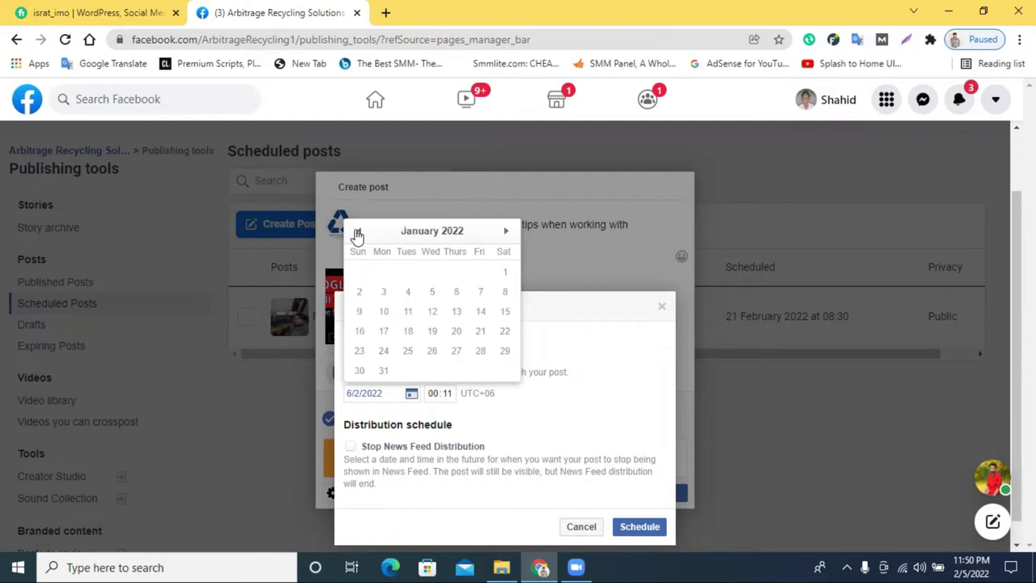
{"action": "left_click", "coordinate": [507, 233]}
{"action": "left_click", "coordinate": [507, 232]}
{"action": "left_click", "coordinate": [506, 232]}
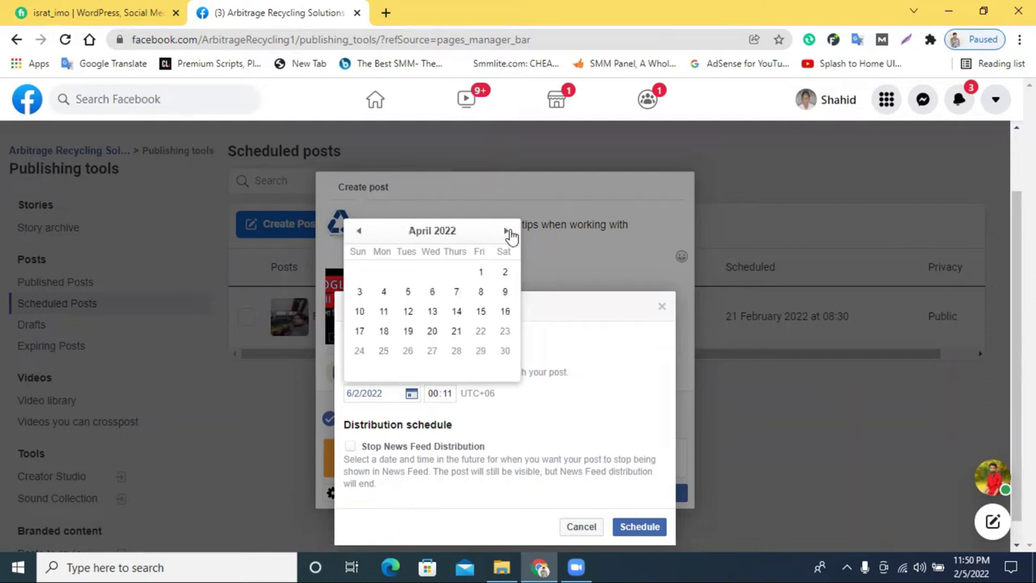
{"action": "left_click", "coordinate": [506, 232]}
{"action": "left_click", "coordinate": [359, 234]}
{"action": "left_click", "coordinate": [662, 306]}
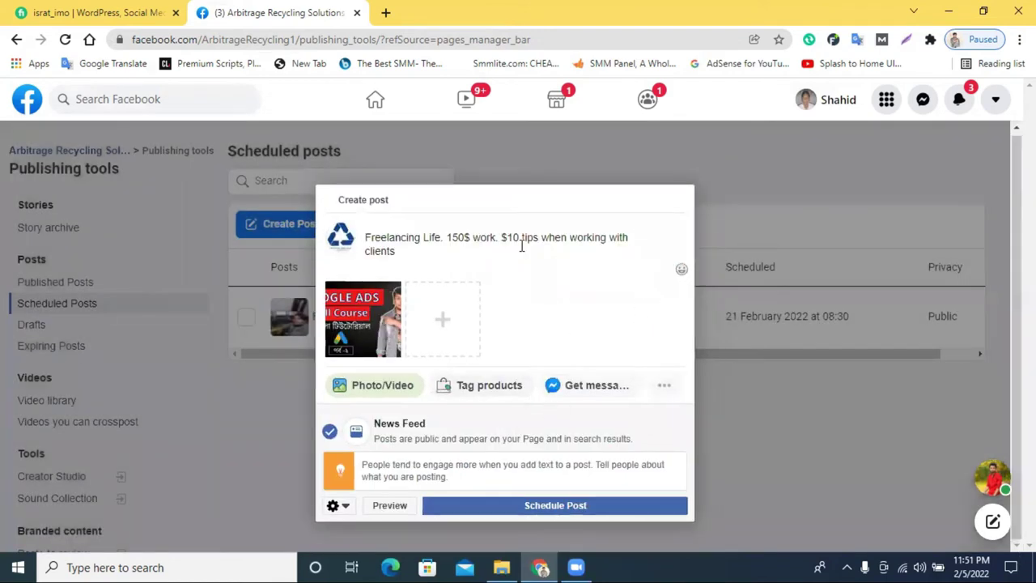
{"action": "left_click", "coordinate": [504, 157]}
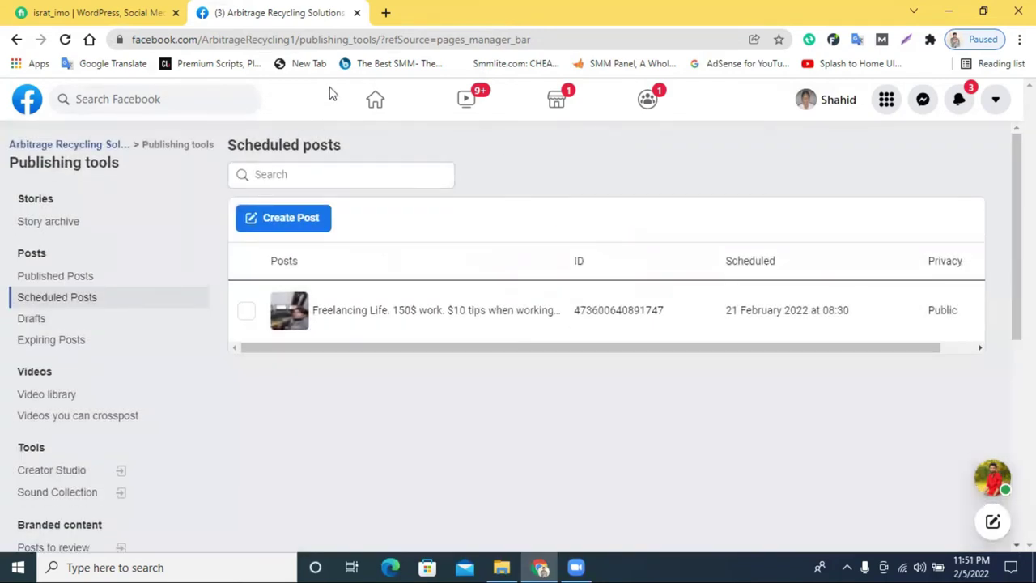
Search the web for "social mako" in a new tab and open the Social Mako website from the results
{"action": "left_click", "coordinate": [385, 13]}
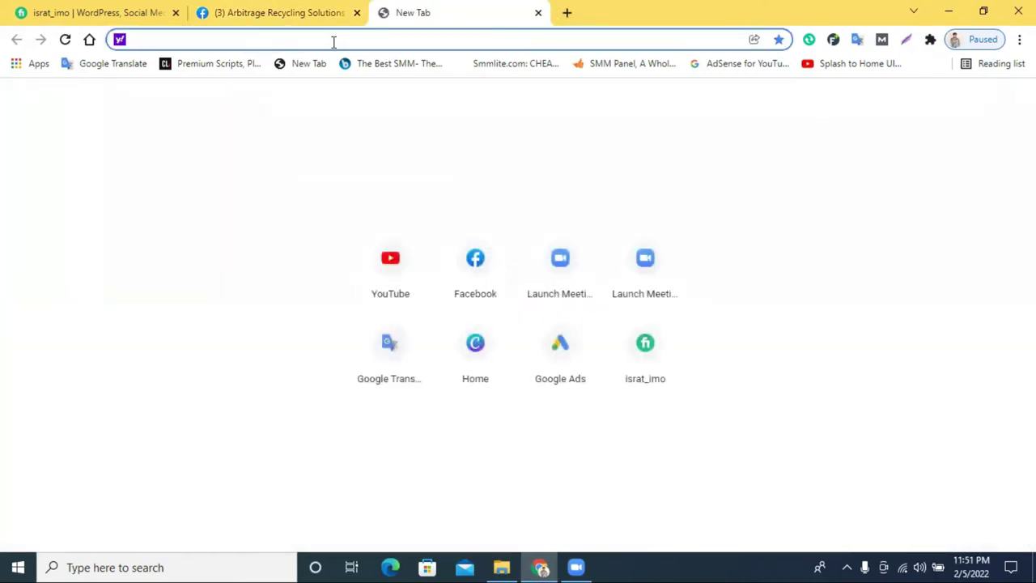
{"action": "type", "text": "s"}
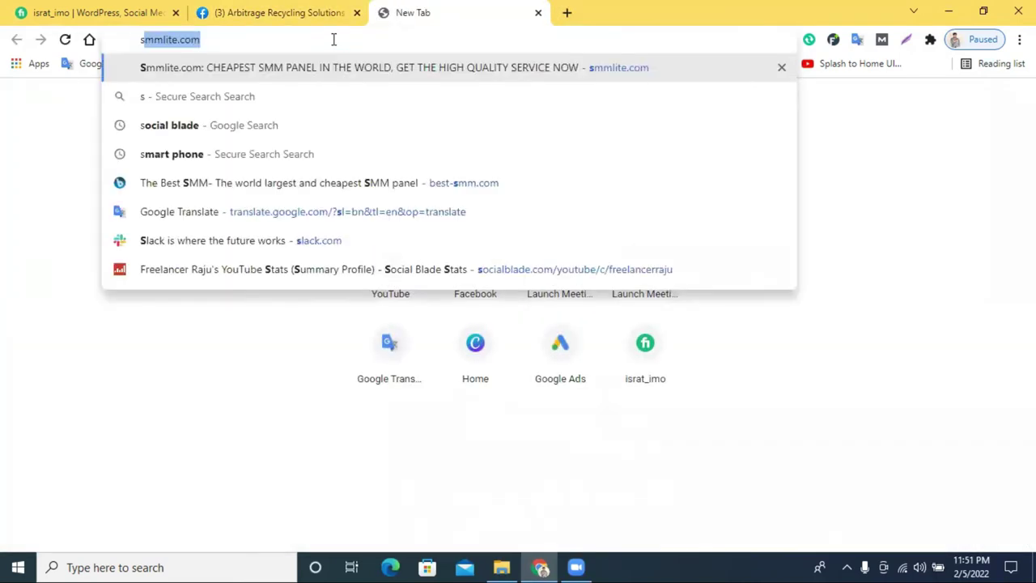
{"action": "type", "text": "ocial"}
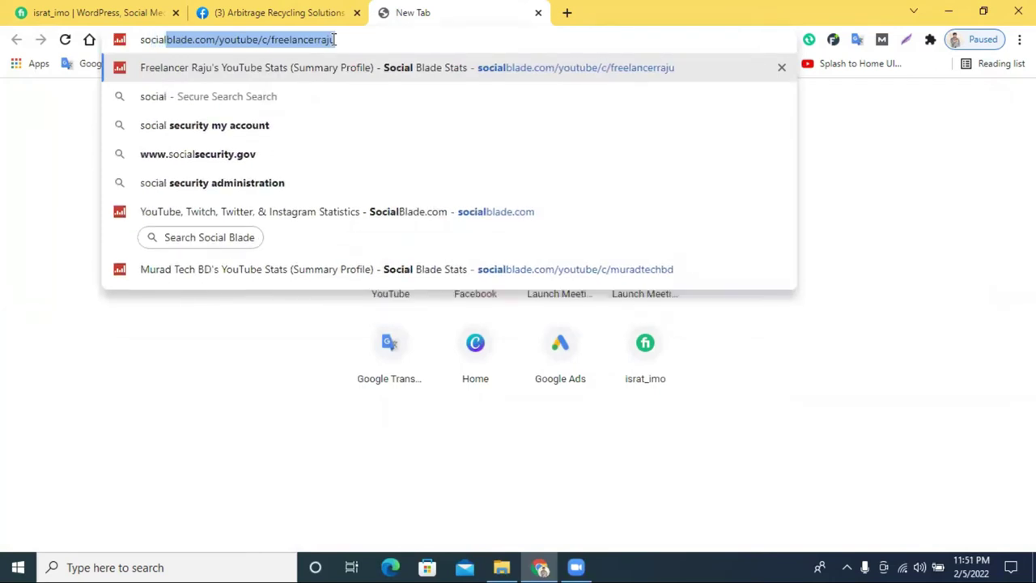
{"action": "type", "text": " n"}
{"action": "key", "text": "BackSpace"}
{"action": "type", "text": "mako"}
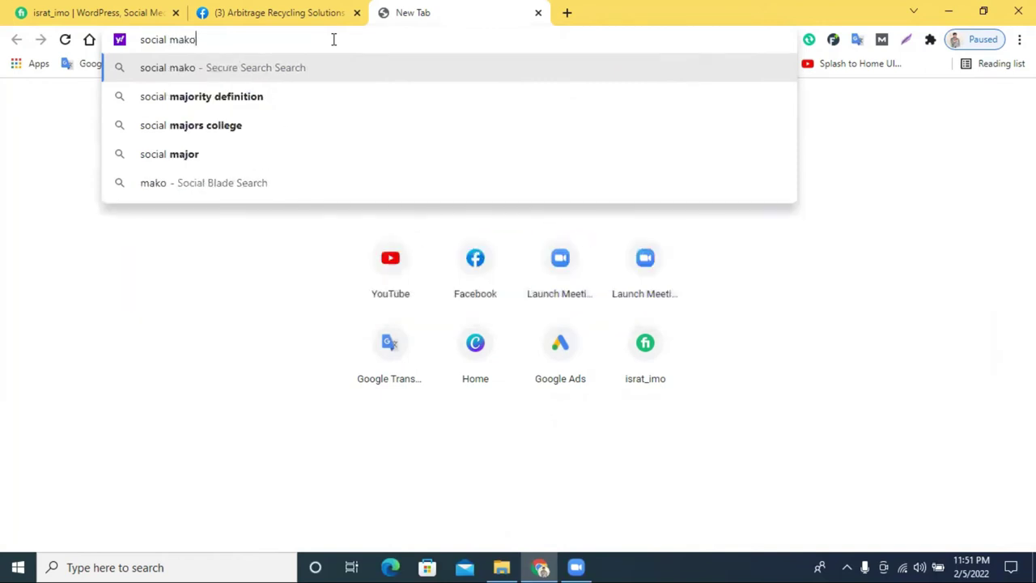
{"action": "key", "text": "Return"}
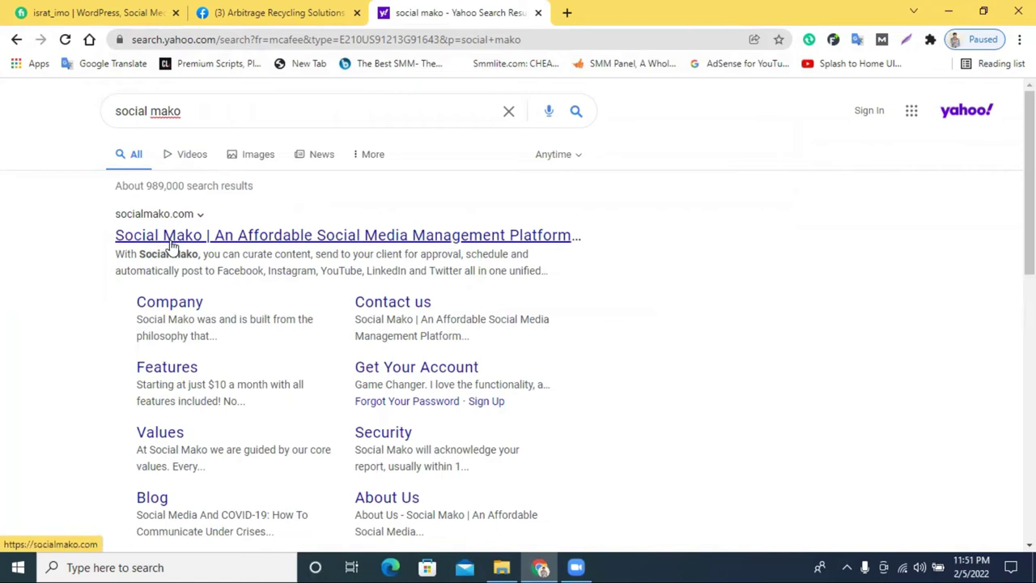
{"action": "left_click", "coordinate": [274, 244]}
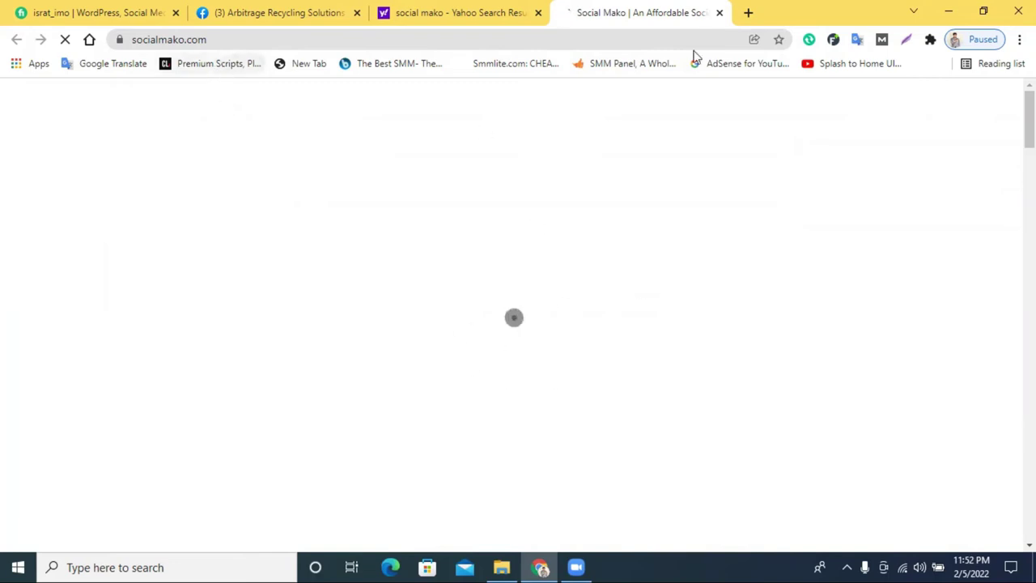
Copy the word "Scheduled" from the scheduled posts heading into the address bar of a new tab
{"action": "left_click", "coordinate": [749, 14]}
{"action": "left_click", "coordinate": [224, 12]}
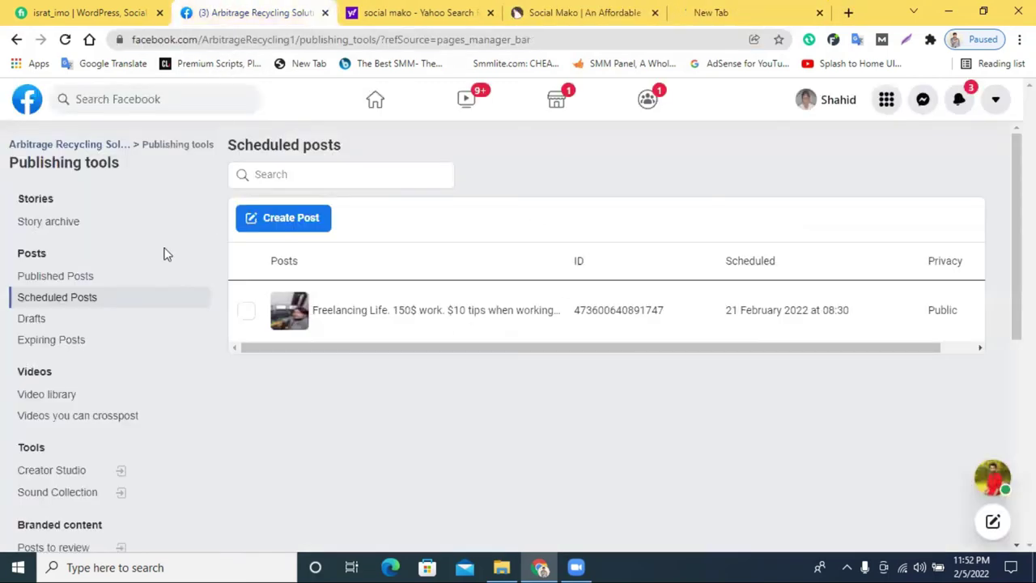
{"action": "mouse_move", "coordinate": [95, 304]}
{"action": "left_mouse_down"}
{"action": "mouse_move", "coordinate": [34, 301]}
{"action": "mouse_move", "coordinate": [108, 303]}
{"action": "left_mouse_up"}
{"action": "left_click_drag", "start_coordinate": [230, 145], "coordinate": [299, 148]}
{"action": "key", "text": "ctrl+c"}
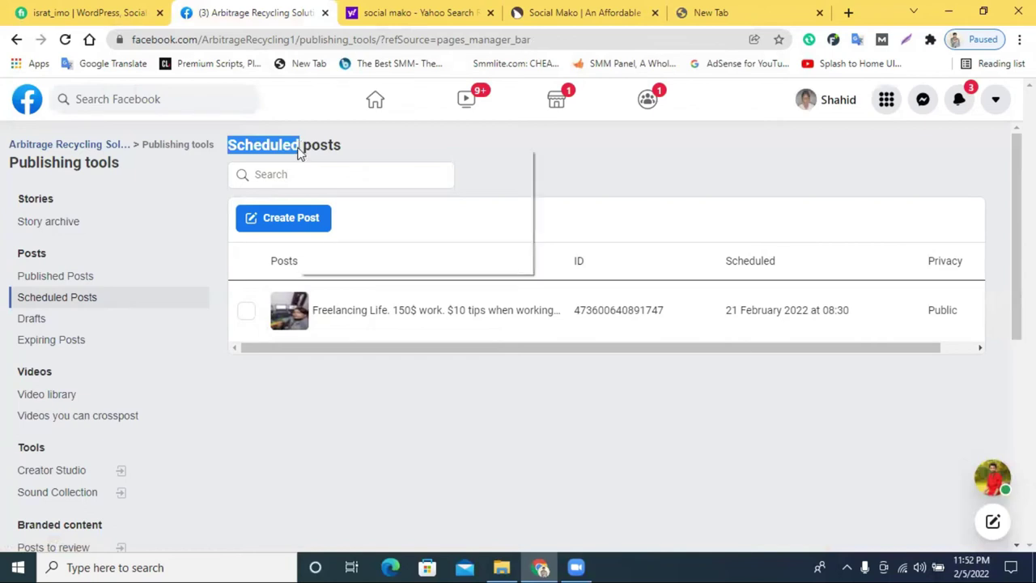
{"action": "left_click", "coordinate": [781, 9]}
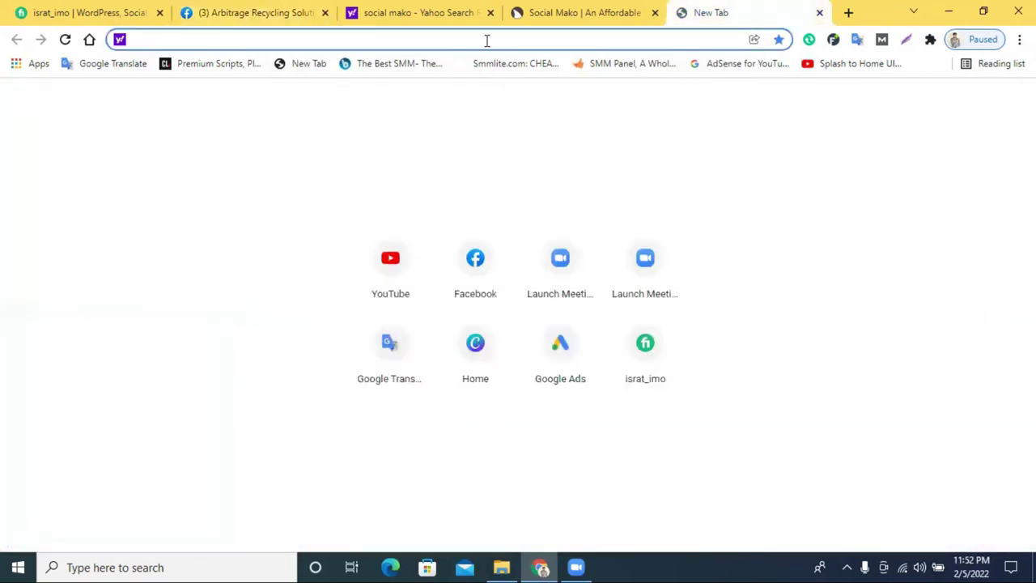
{"action": "key", "text": "ctrl+v"}
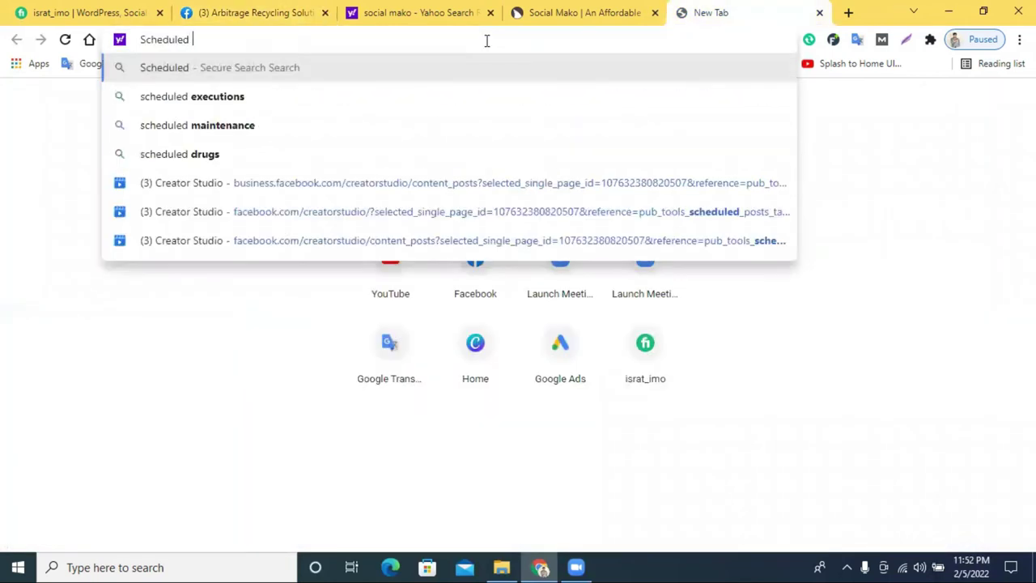
Complete the query and search the web for "scheduled post tools"
{"action": "type", "text": "pos"}
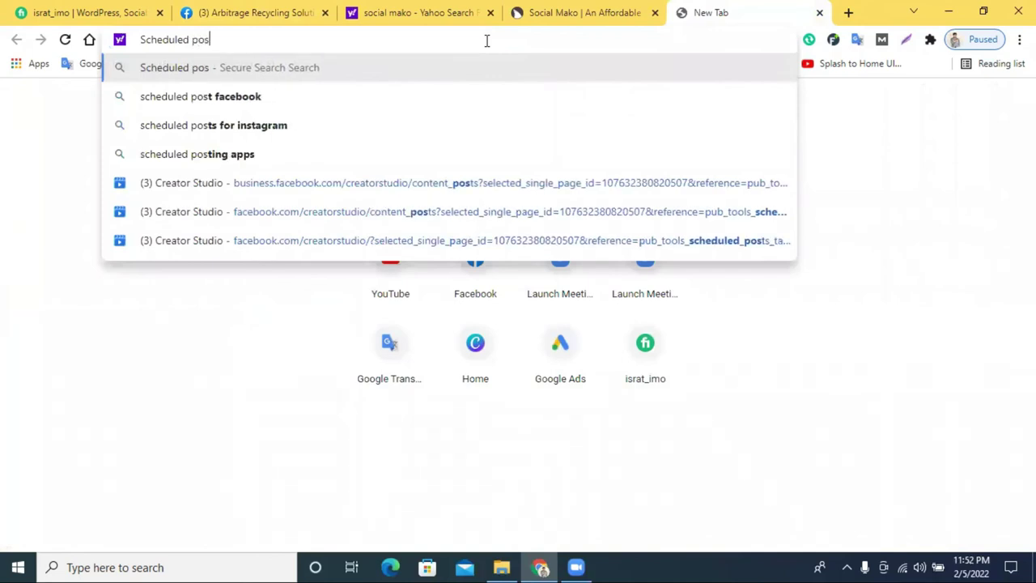
{"action": "type", "text": "t so"}
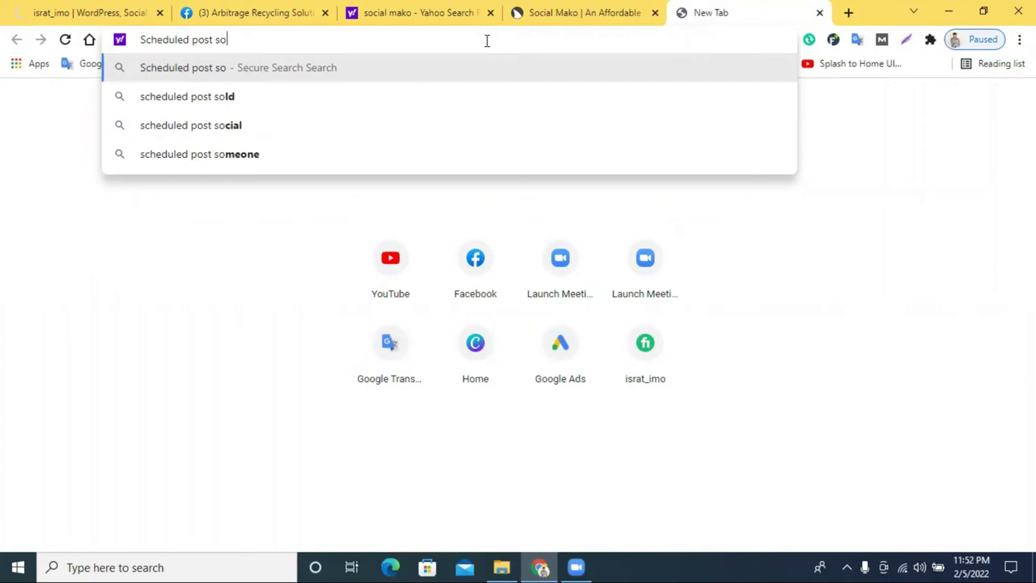
{"action": "key", "text": "BackSpace"}
{"action": "key", "text": "BackSpace"}
{"action": "type", "text": "tool"}
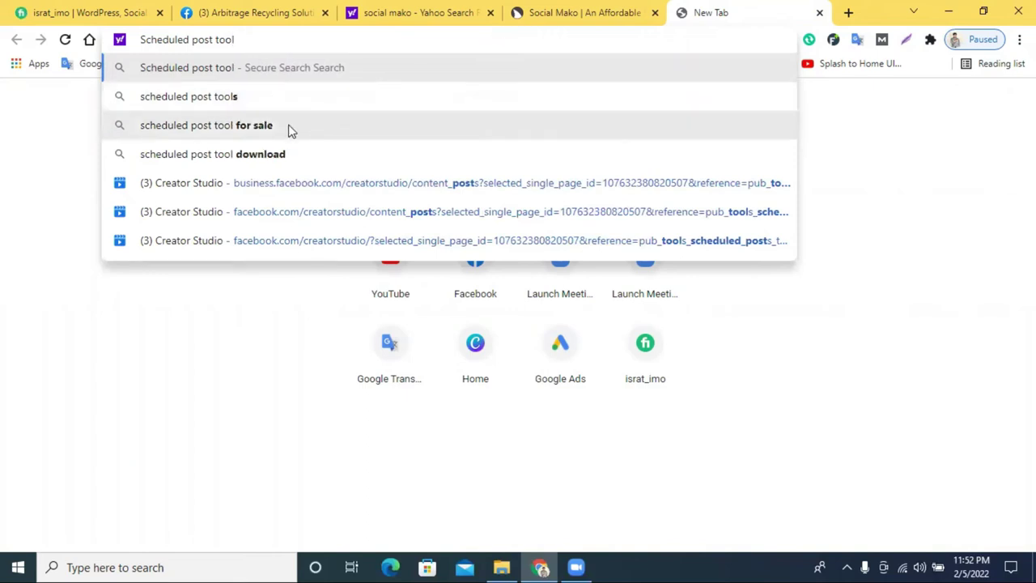
{"action": "left_click", "coordinate": [227, 97]}
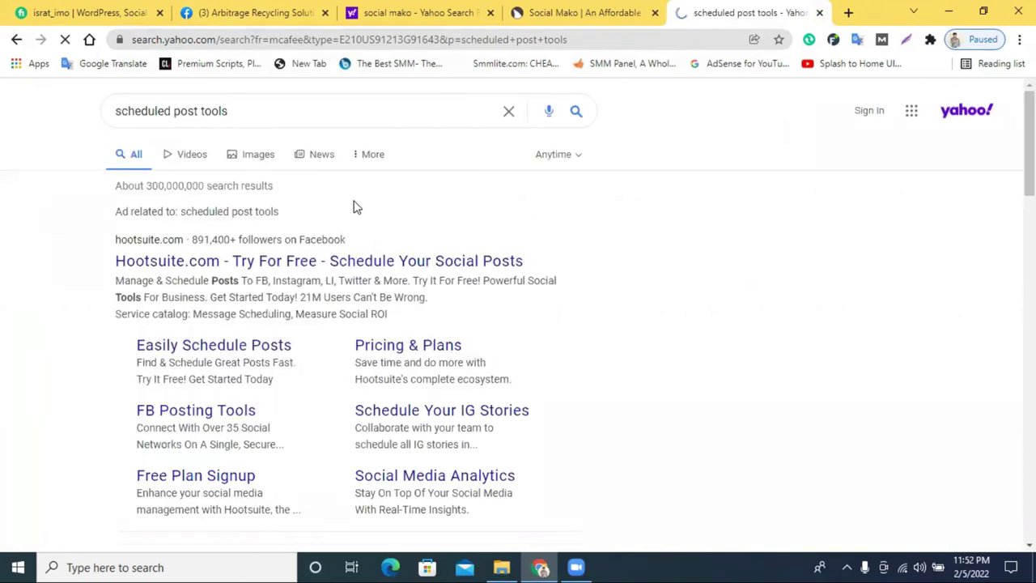
Extend the web search to "scheduled post tools list"
{"action": "left_click", "coordinate": [260, 106]}
{"action": "type", "text": "list"}
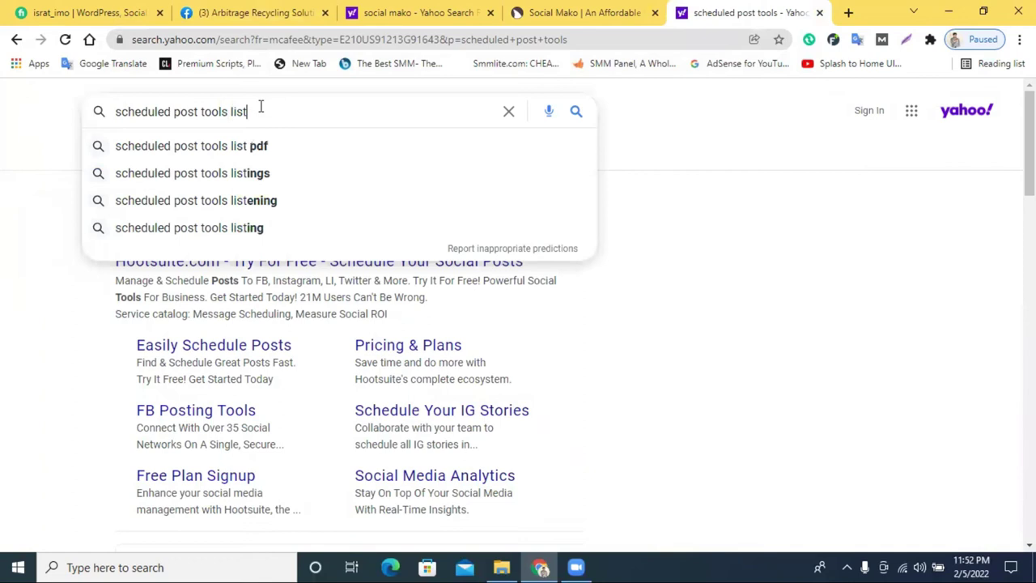
{"action": "key", "text": "Return"}
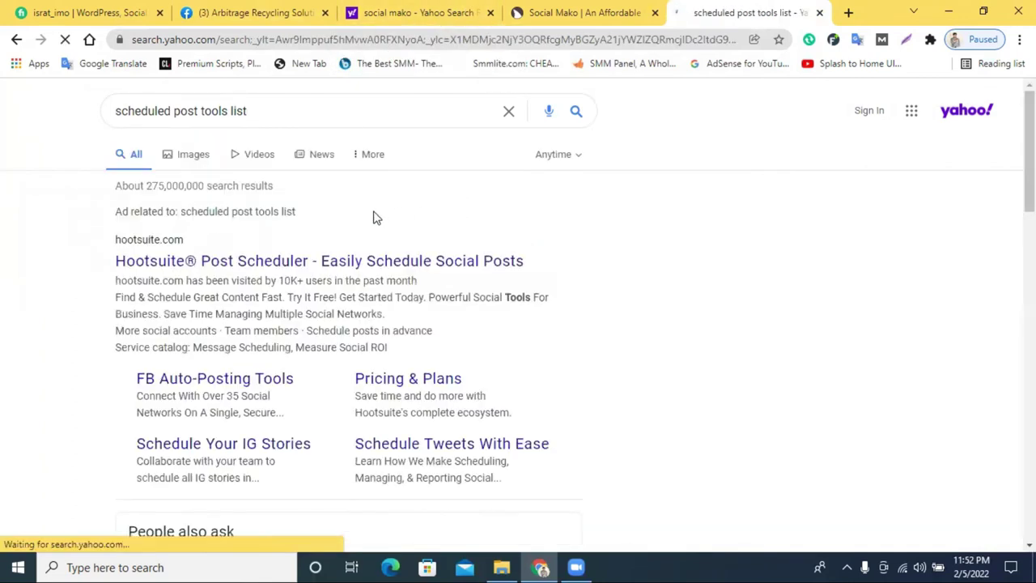
Open the article "29 Best Social Media Posting and Scheduling Tools for 2022" and close the search results tab it came from
{"action": "scroll", "coordinate": [342, 240], "scroll_direction": "down", "scroll_amount": 4}
{"action": "scroll", "coordinate": [207, 388], "scroll_direction": "down", "scroll_amount": 1}
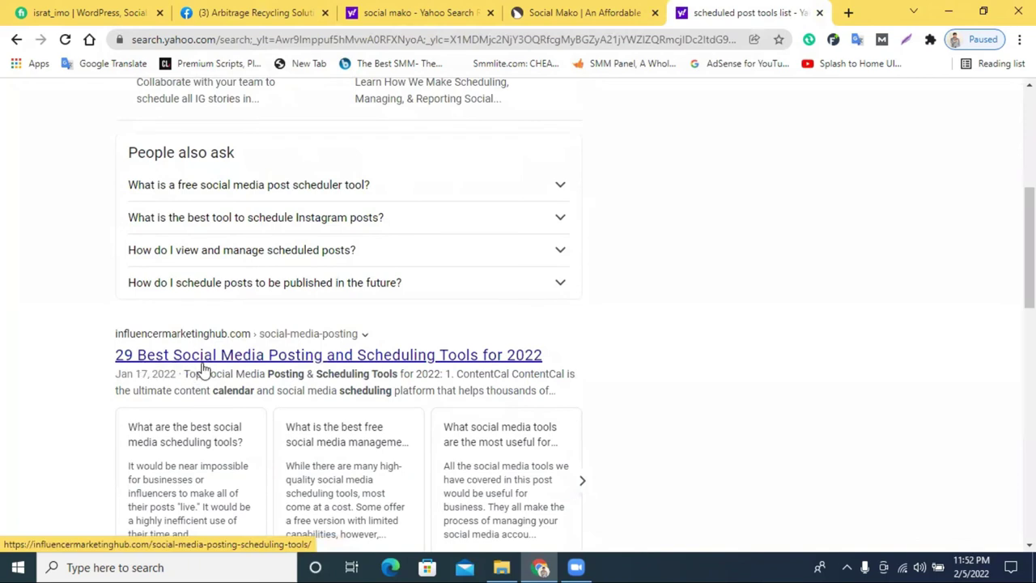
{"action": "left_click", "coordinate": [368, 367]}
{"action": "left_click", "coordinate": [639, 15]}
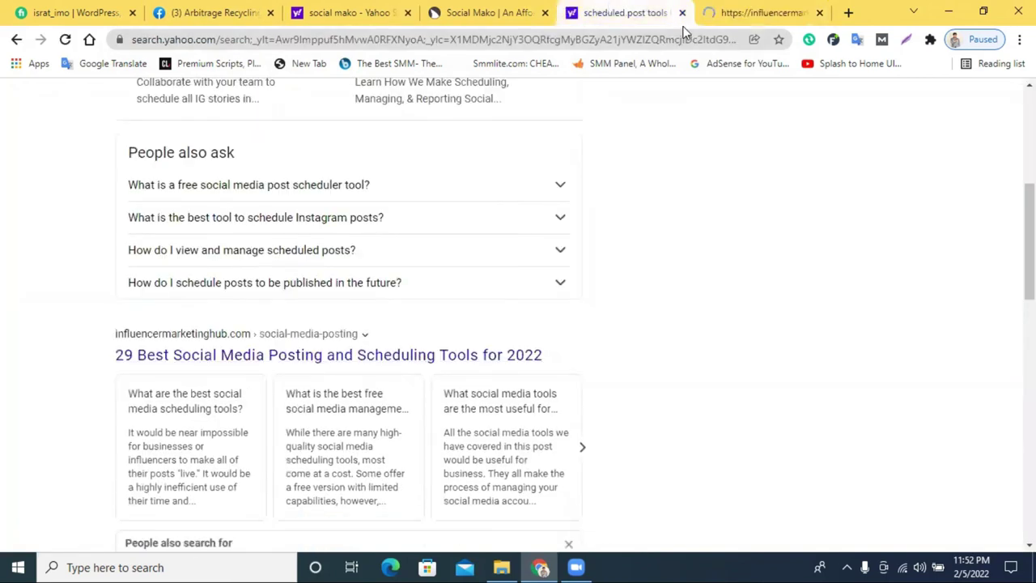
{"action": "left_click", "coordinate": [682, 13]}
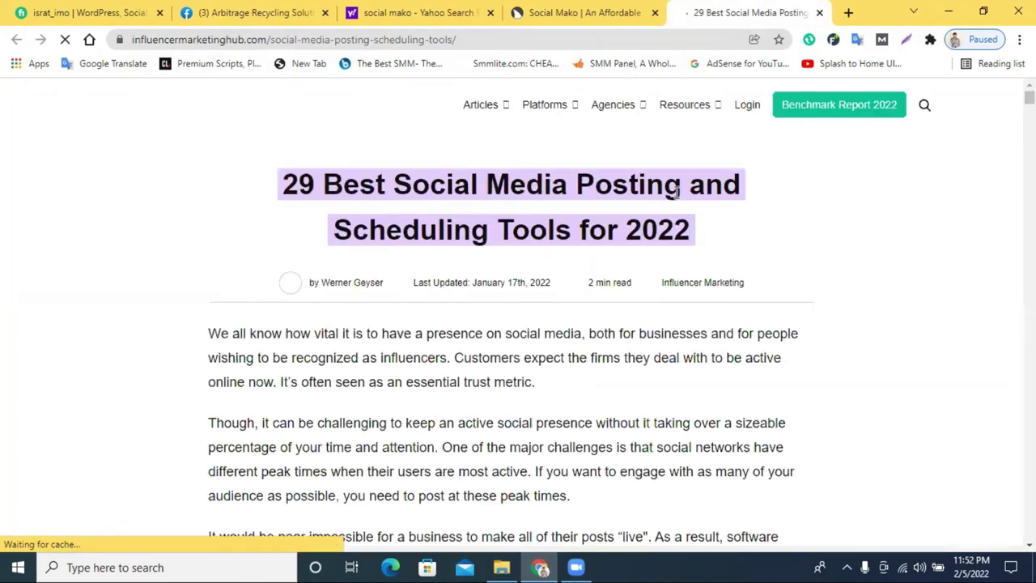
Look through the article's ranked list of social media posting and scheduling tools, starting with ContentCal and Falcon
{"action": "scroll", "coordinate": [615, 247], "scroll_direction": "down", "scroll_amount": 3}
{"action": "scroll", "coordinate": [337, 319], "scroll_direction": "down", "scroll_amount": 4}
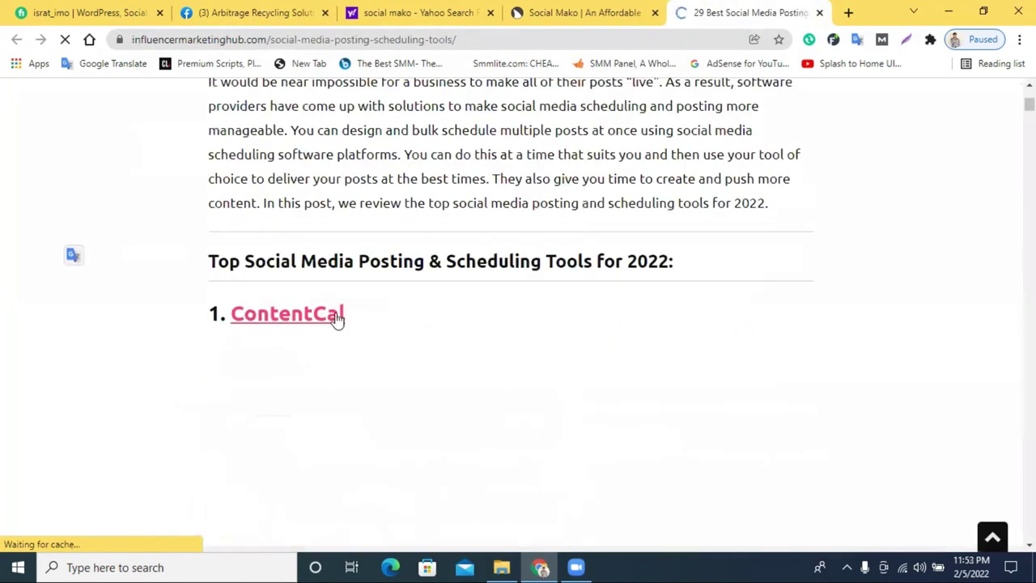
{"action": "scroll", "coordinate": [340, 206], "scroll_direction": "down", "scroll_amount": 4}
{"action": "scroll", "coordinate": [340, 206], "scroll_direction": "down", "scroll_amount": 12}
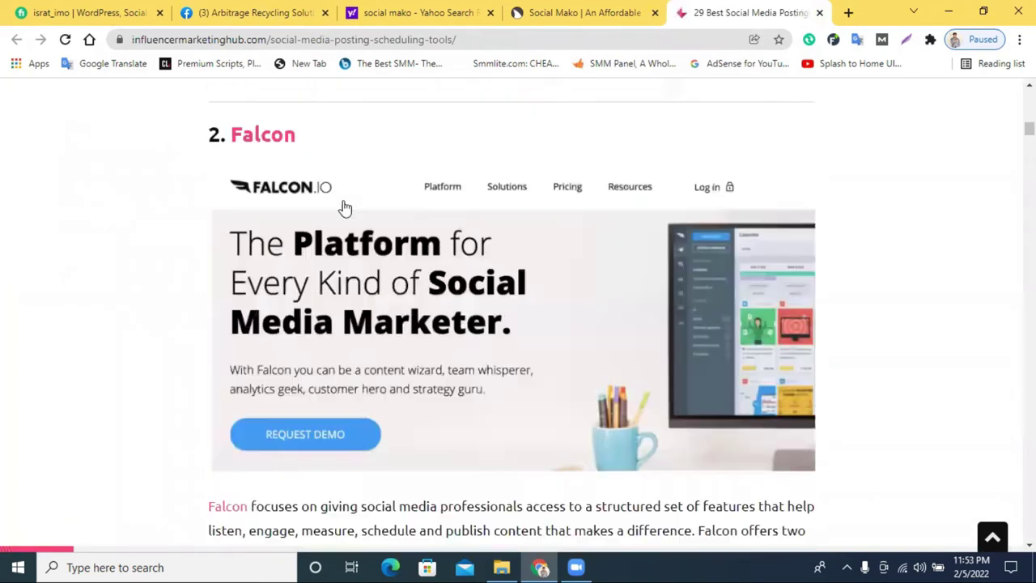
{"action": "scroll", "coordinate": [345, 206], "scroll_direction": "down", "scroll_amount": 3}
{"action": "scroll", "coordinate": [811, 340], "scroll_direction": "up", "scroll_amount": 4}
{"action": "scroll", "coordinate": [441, 323], "scroll_direction": "down", "scroll_amount": 1}
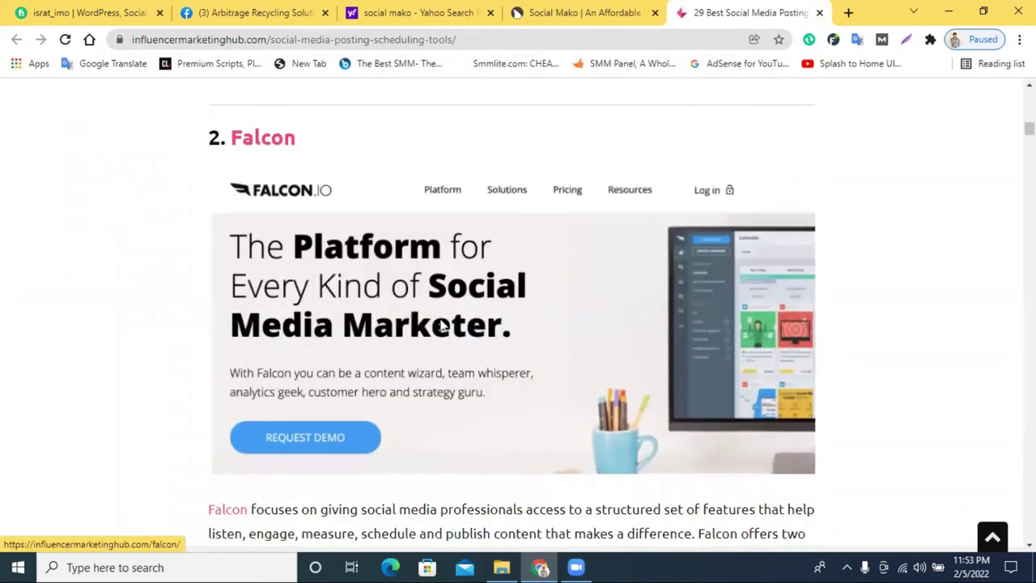
{"action": "scroll", "coordinate": [442, 324], "scroll_direction": "down", "scroll_amount": 8}
{"action": "scroll", "coordinate": [442, 318], "scroll_direction": "down", "scroll_amount": 15}
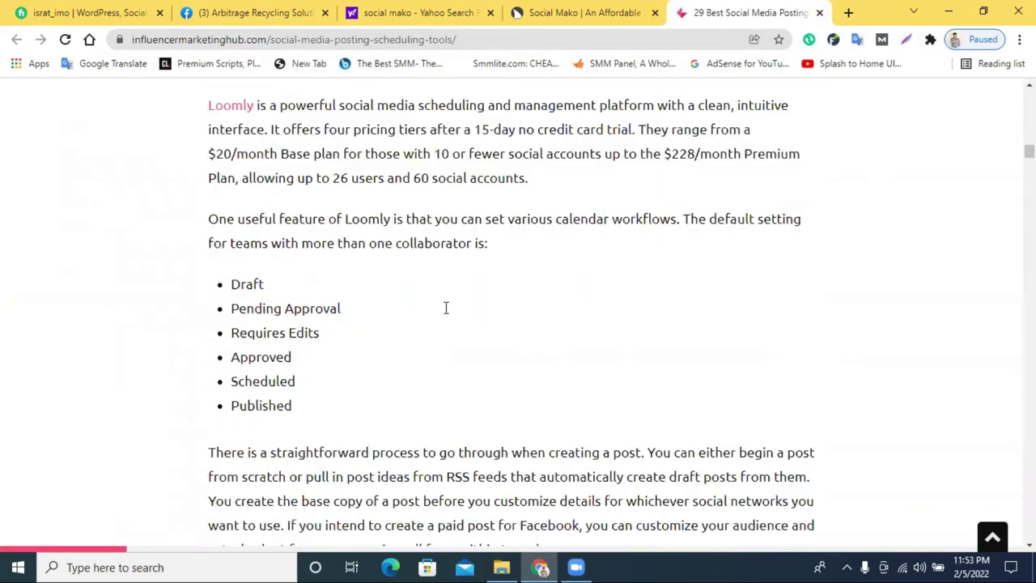
{"action": "scroll", "coordinate": [534, 368], "scroll_direction": "down", "scroll_amount": 14}
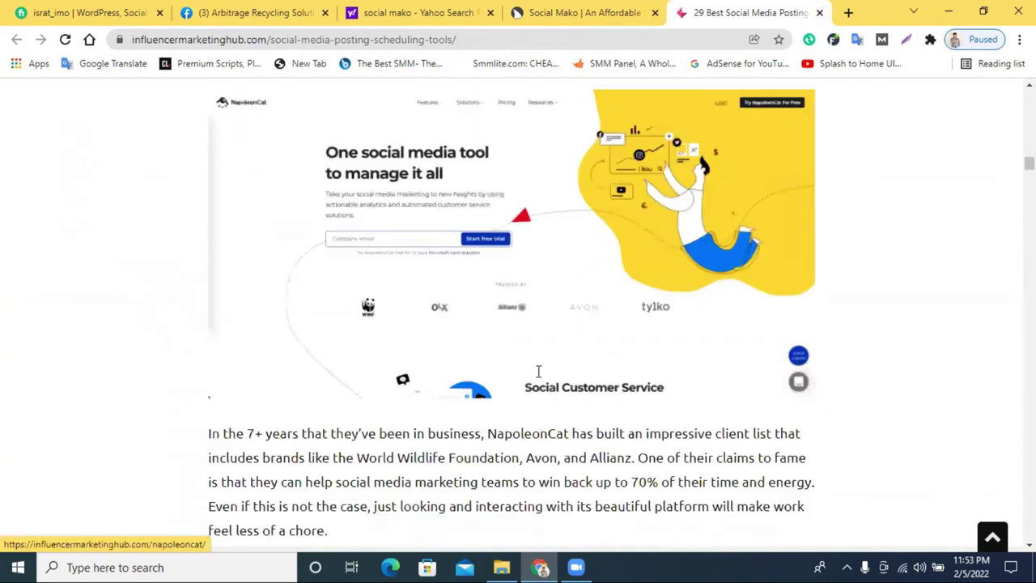
Examine the article's further scheduling tool entries, from NapoleonCat and Agorapulse through Sendible and Buffer to Crowdfire
{"action": "scroll", "coordinate": [451, 334], "scroll_direction": "up", "scroll_amount": 4}
{"action": "scroll", "coordinate": [316, 301], "scroll_direction": "down", "scroll_amount": 11}
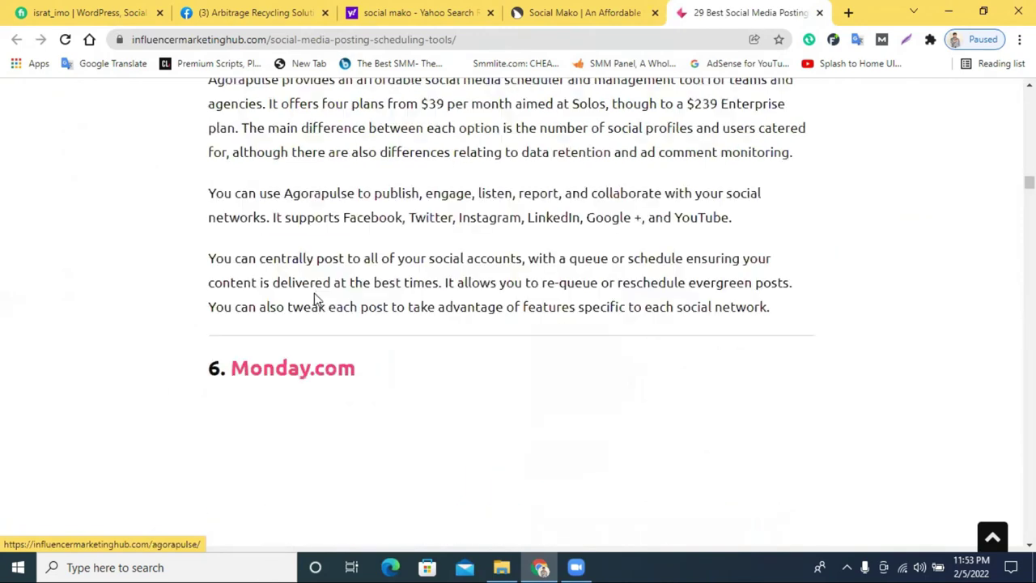
{"action": "scroll", "coordinate": [323, 301], "scroll_direction": "down", "scroll_amount": 16}
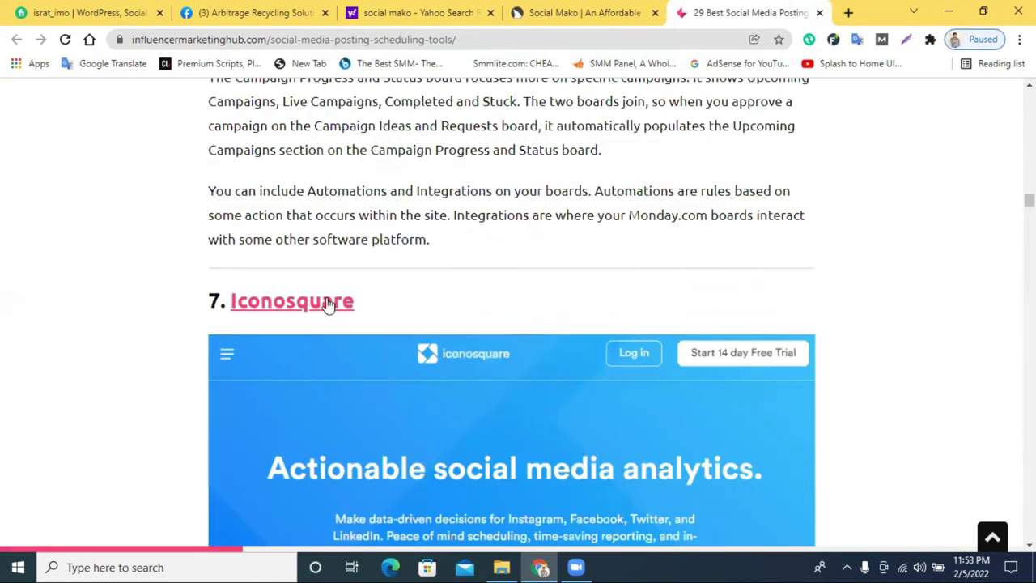
{"action": "scroll", "coordinate": [331, 301], "scroll_direction": "down", "scroll_amount": 4}
{"action": "scroll", "coordinate": [483, 293], "scroll_direction": "up", "scroll_amount": 1}
{"action": "scroll", "coordinate": [437, 286], "scroll_direction": "down", "scroll_amount": 6}
{"action": "scroll", "coordinate": [437, 292], "scroll_direction": "up", "scroll_amount": 5}
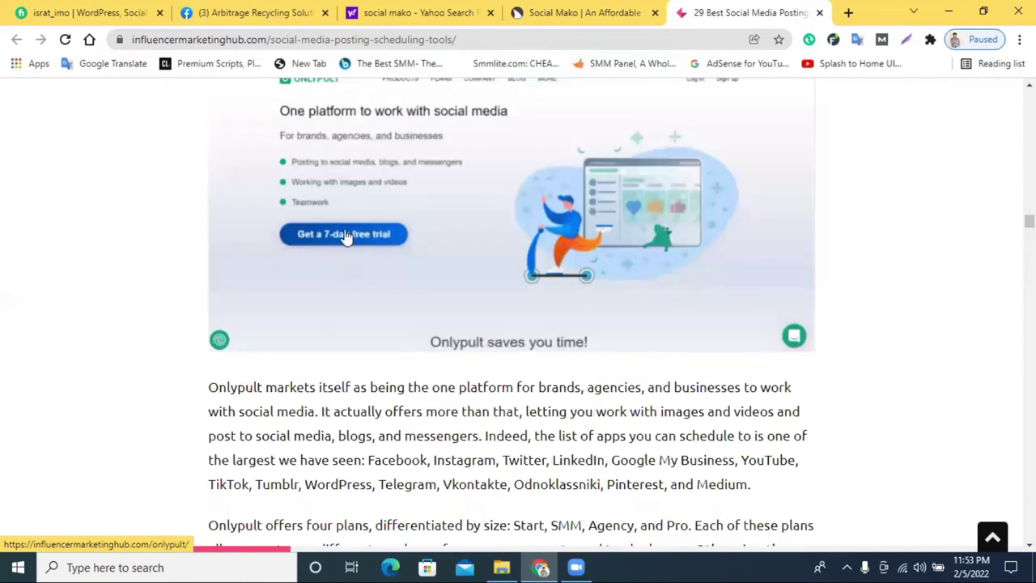
{"action": "scroll", "coordinate": [365, 259], "scroll_direction": "down", "scroll_amount": 1}
{"action": "scroll", "coordinate": [361, 255], "scroll_direction": "down", "scroll_amount": 12}
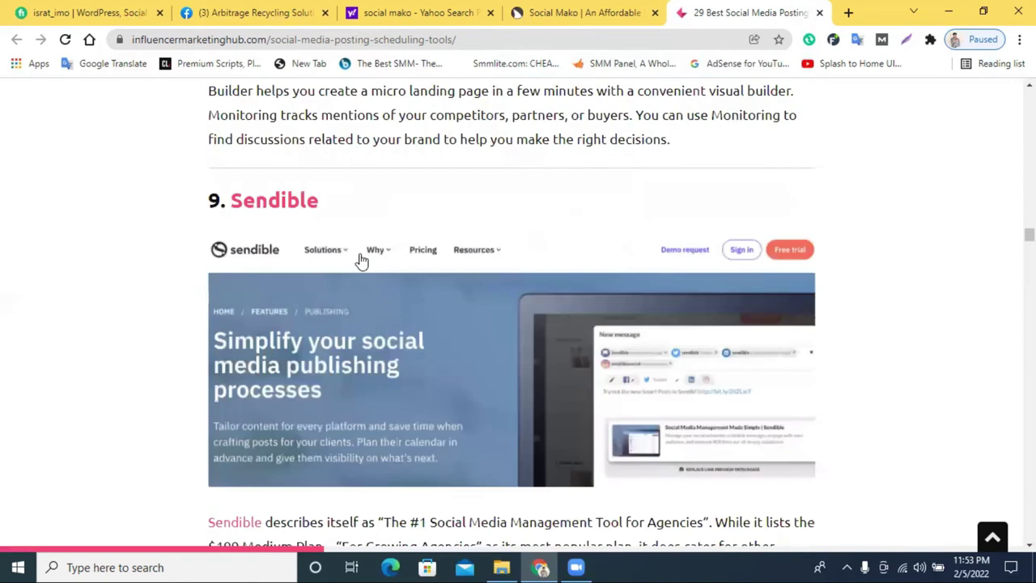
{"action": "scroll", "coordinate": [360, 256], "scroll_direction": "down", "scroll_amount": 18}
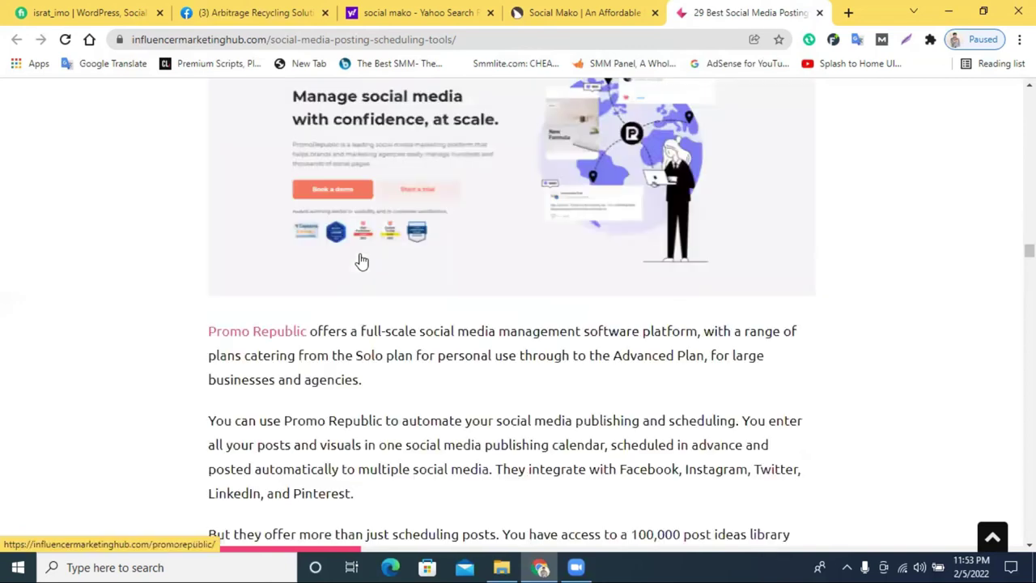
{"action": "scroll", "coordinate": [361, 255], "scroll_direction": "down", "scroll_amount": 20}
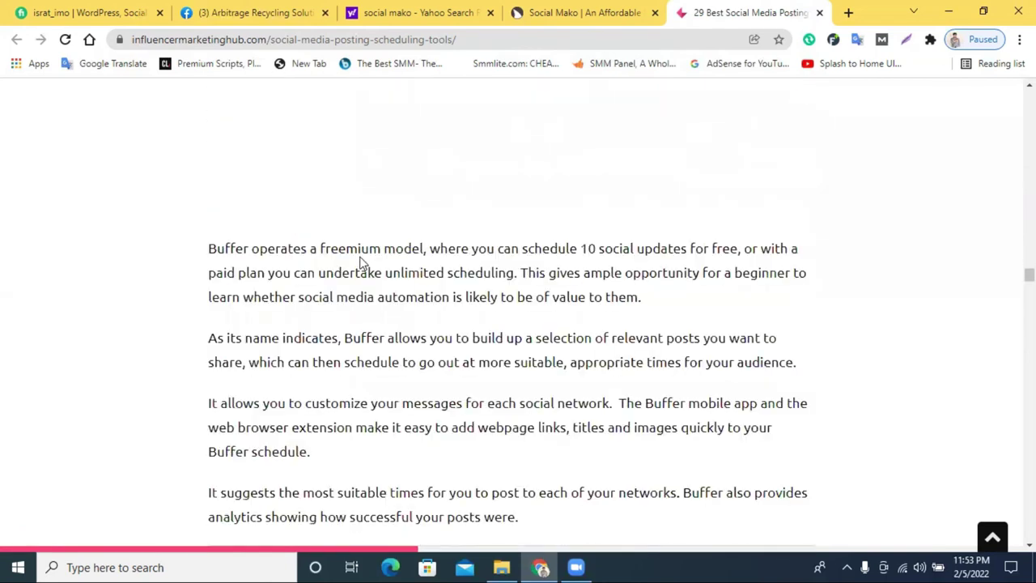
{"action": "scroll", "coordinate": [361, 265], "scroll_direction": "down", "scroll_amount": 20}
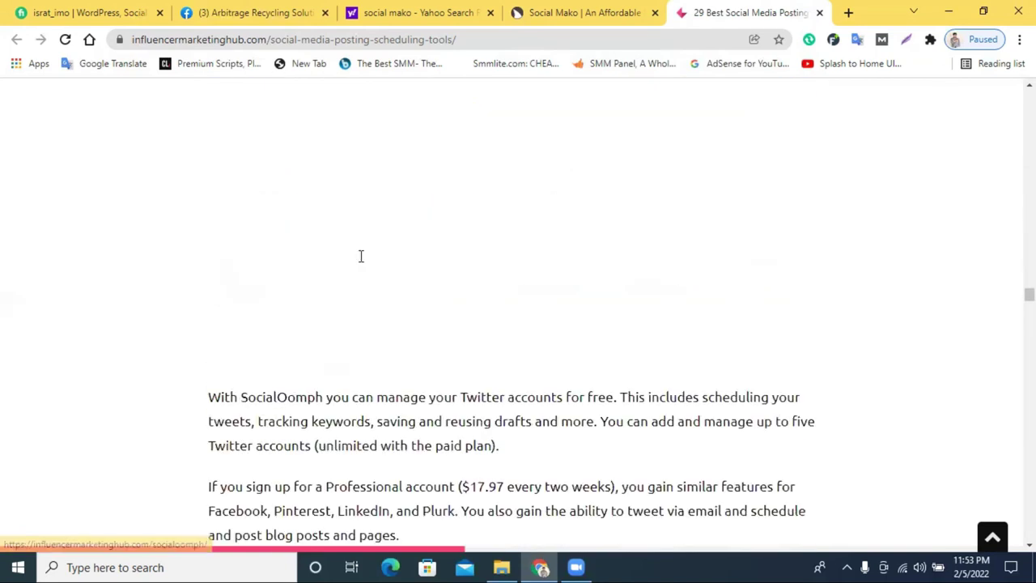
{"action": "scroll", "coordinate": [362, 265], "scroll_direction": "down", "scroll_amount": 20}
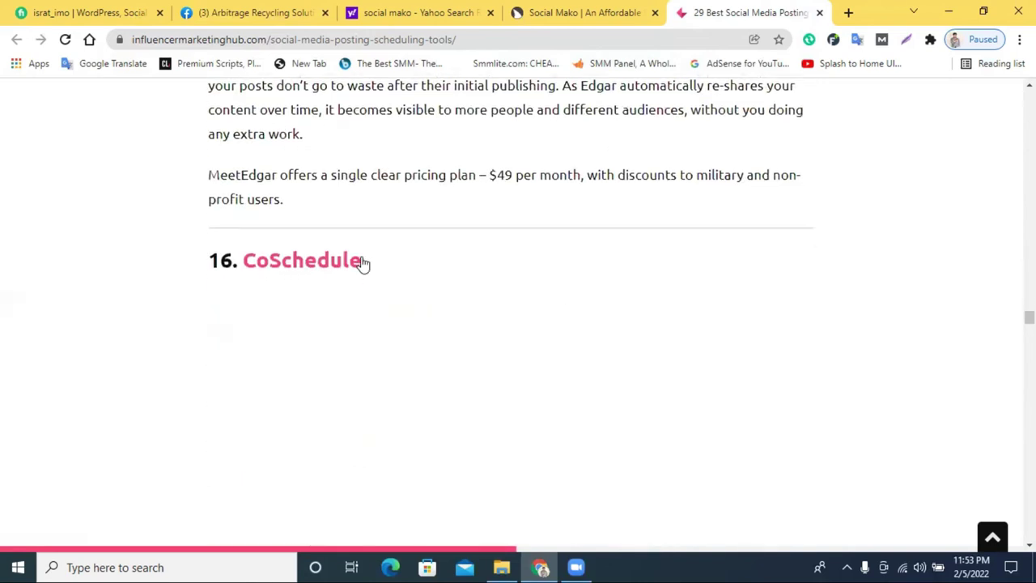
{"action": "scroll", "coordinate": [364, 263], "scroll_direction": "down", "scroll_amount": 20}
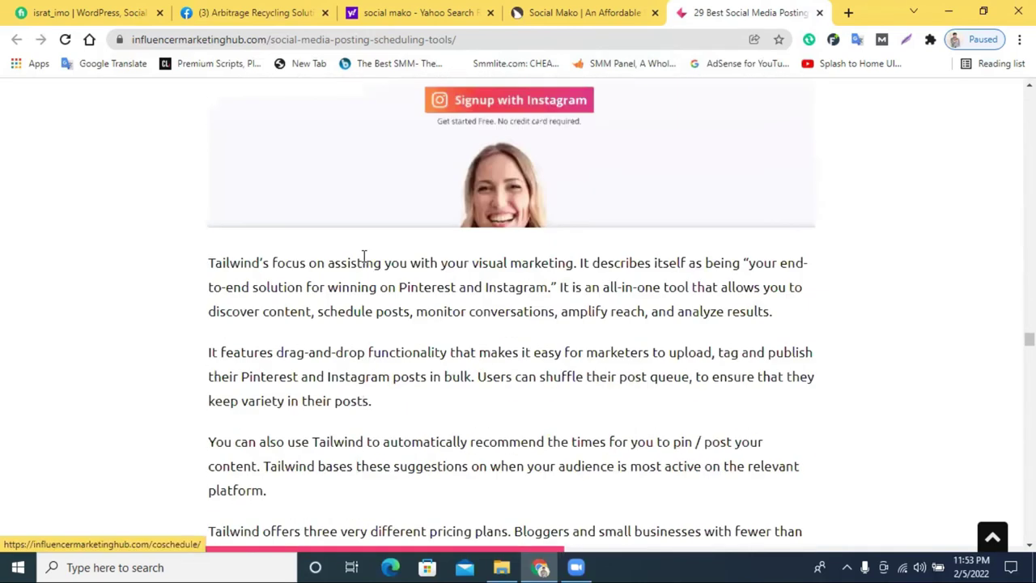
{"action": "scroll", "coordinate": [364, 263], "scroll_direction": "down", "scroll_amount": 15}
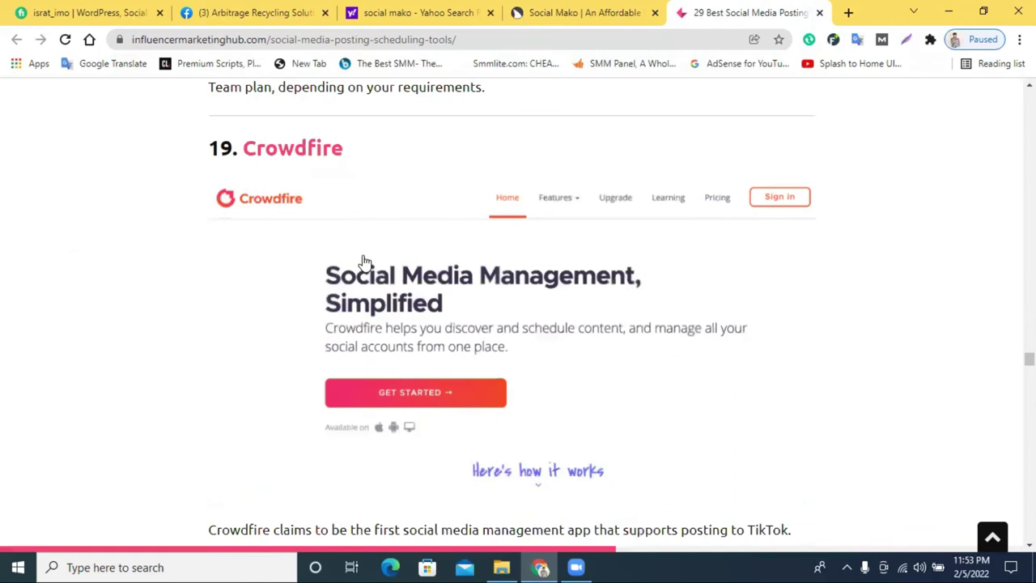
Return to the Social Mako website and look over its home page introduction and feature overview
{"action": "left_click", "coordinate": [583, 12]}
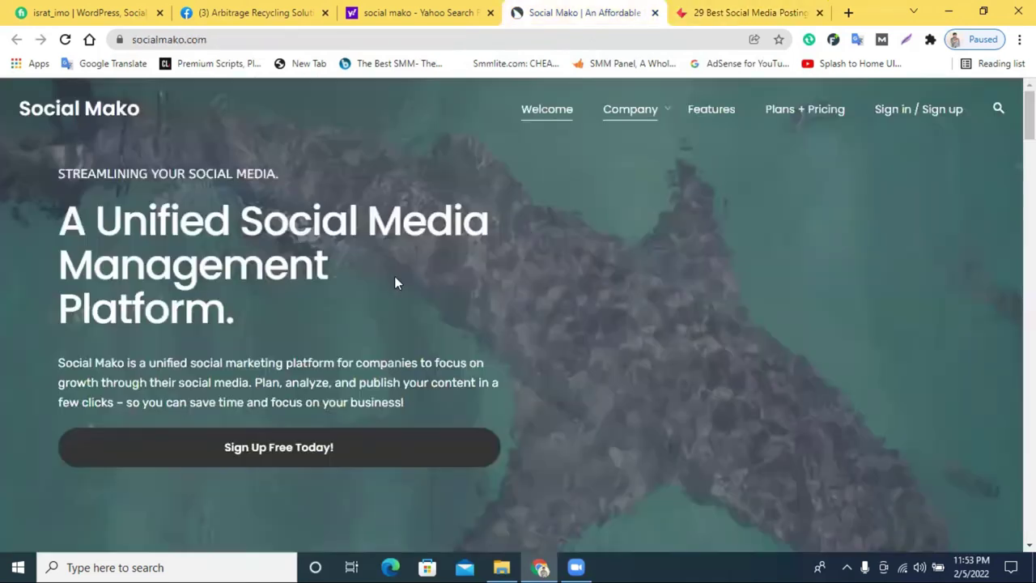
{"action": "scroll", "coordinate": [356, 293], "scroll_direction": "down", "scroll_amount": 4}
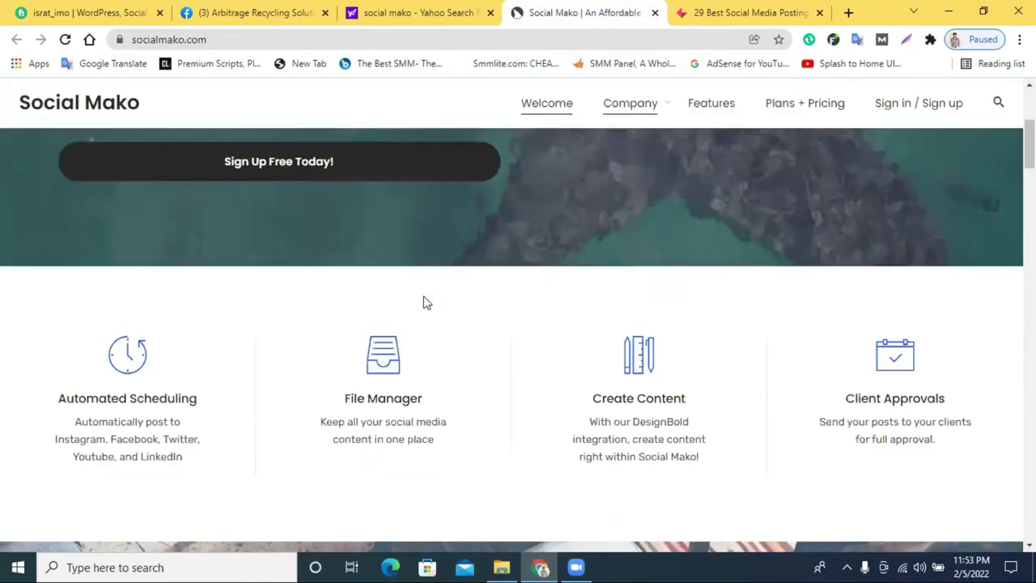
{"action": "scroll", "coordinate": [324, 323], "scroll_direction": "up", "scroll_amount": 2}
{"action": "scroll", "coordinate": [649, 283], "scroll_direction": "down", "scroll_amount": 5}
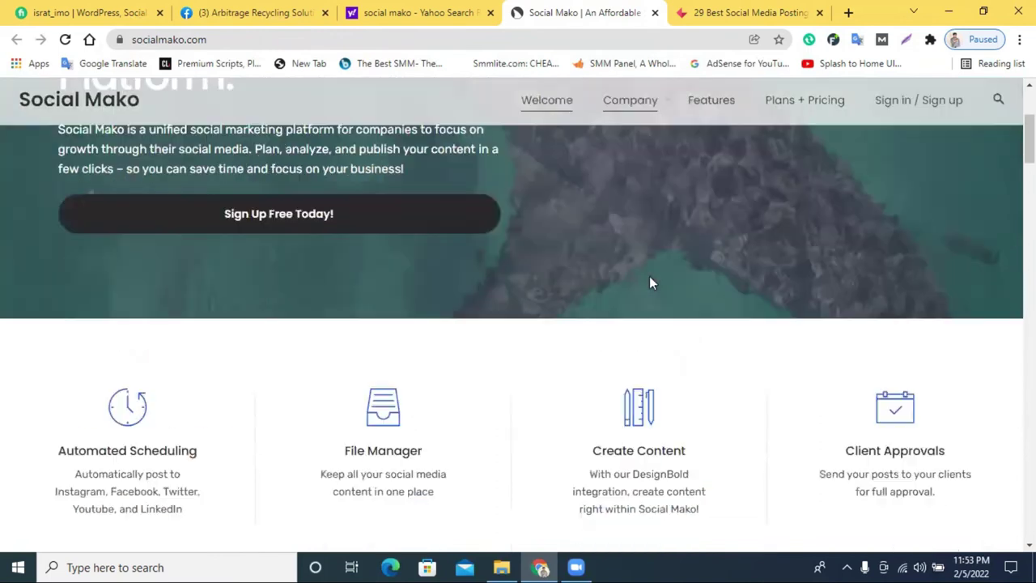
{"action": "scroll", "coordinate": [941, 254], "scroll_direction": "up", "scroll_amount": 7}
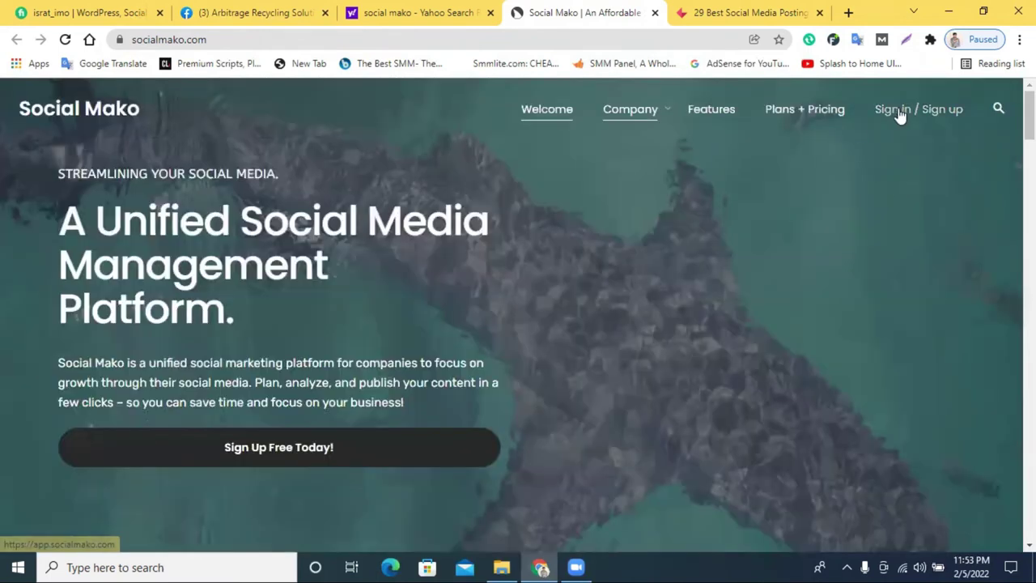